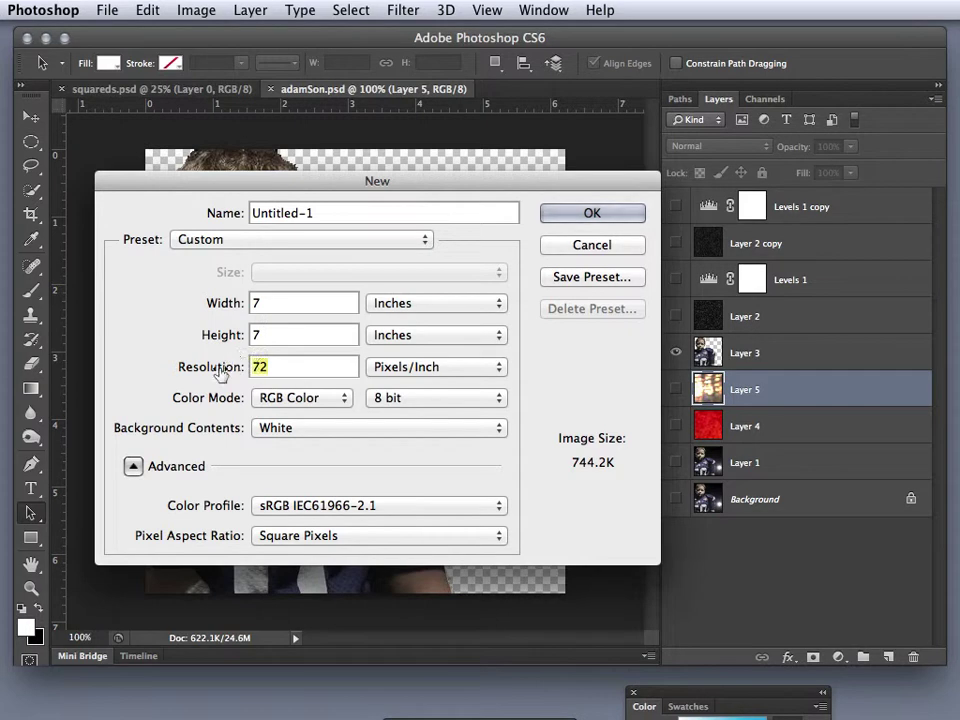
Create a new 7 × 7 inch RGB document and fill its background with black
left_click(595, 213)
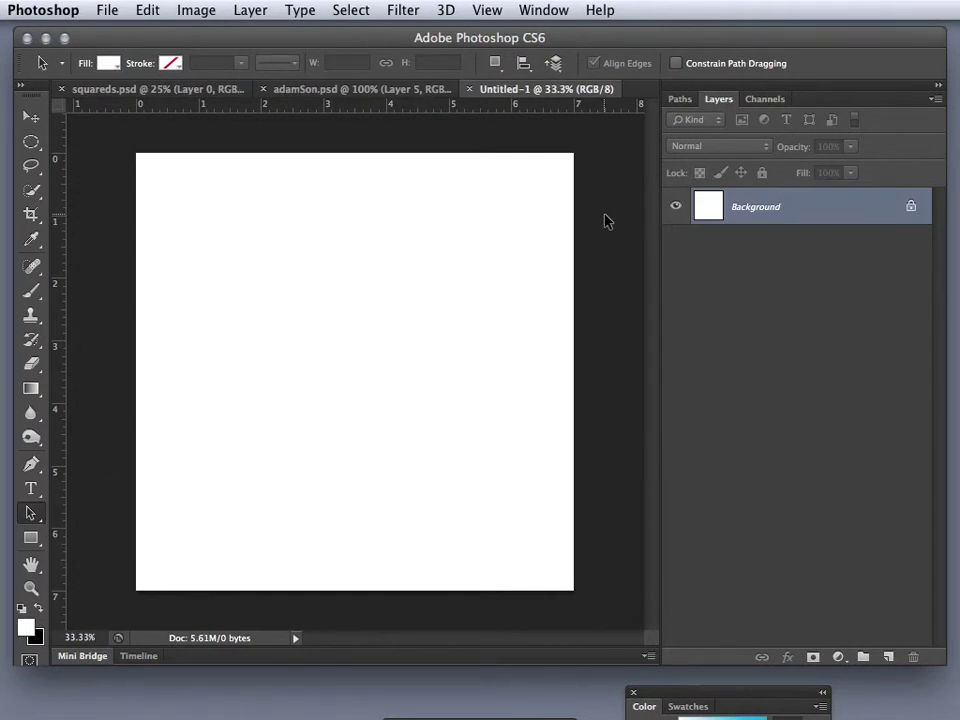
key("super+BackSpace")
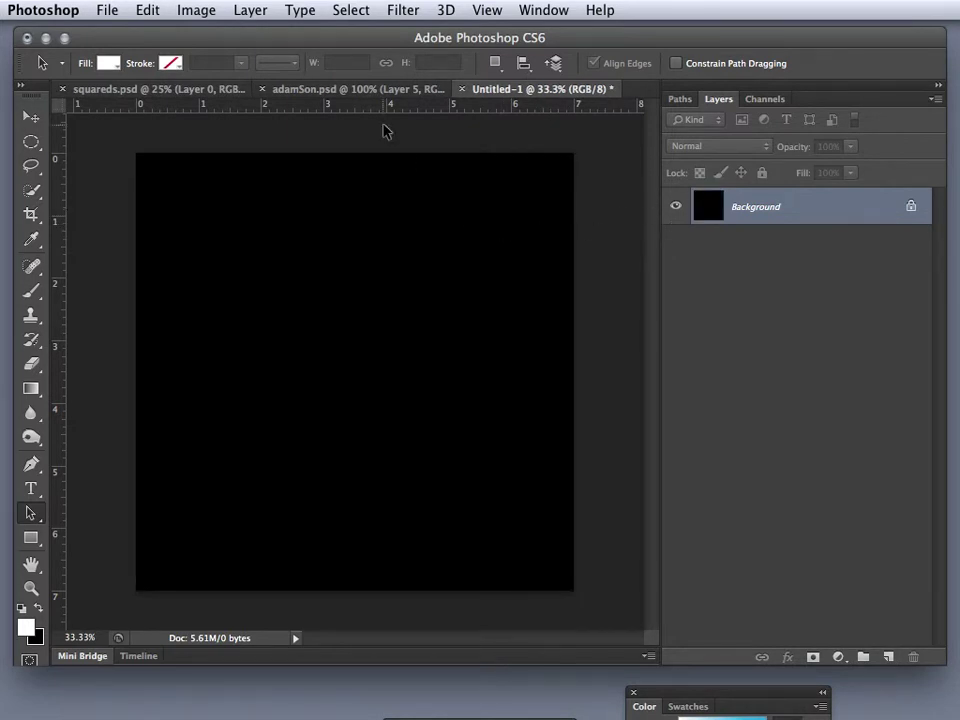
Add vertical and horizontal guides through the canvas centre and draw a white square of about 109 px across the vertical guide near the upper edge
left_click_drag(60, 249, 358, 230)
left_click_drag(375, 112, 388, 374)
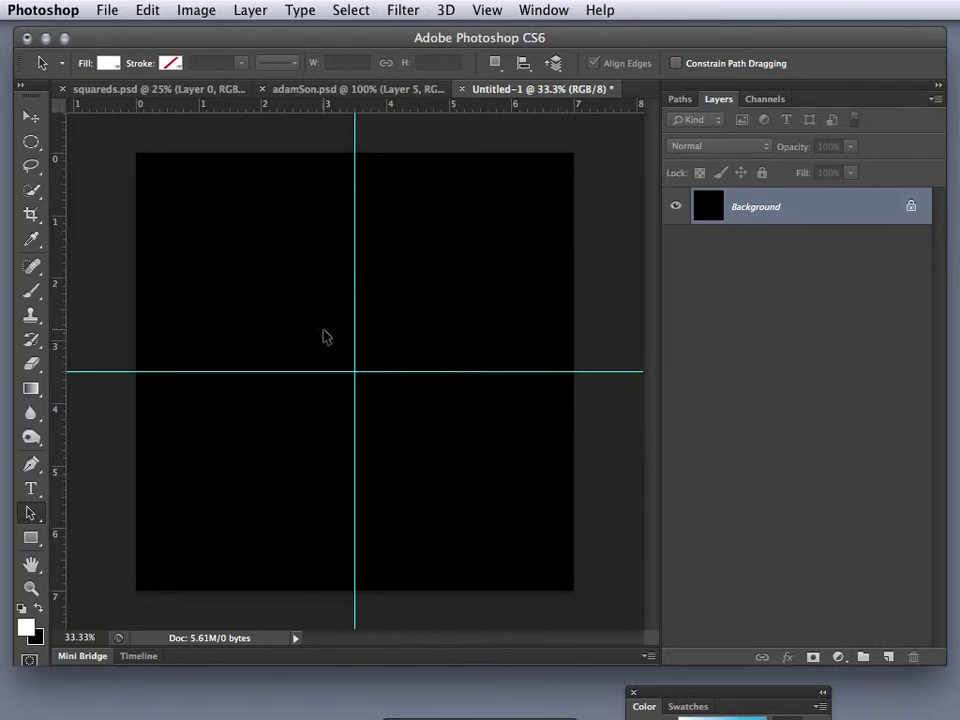
left_click_drag(36, 540, 81, 531)
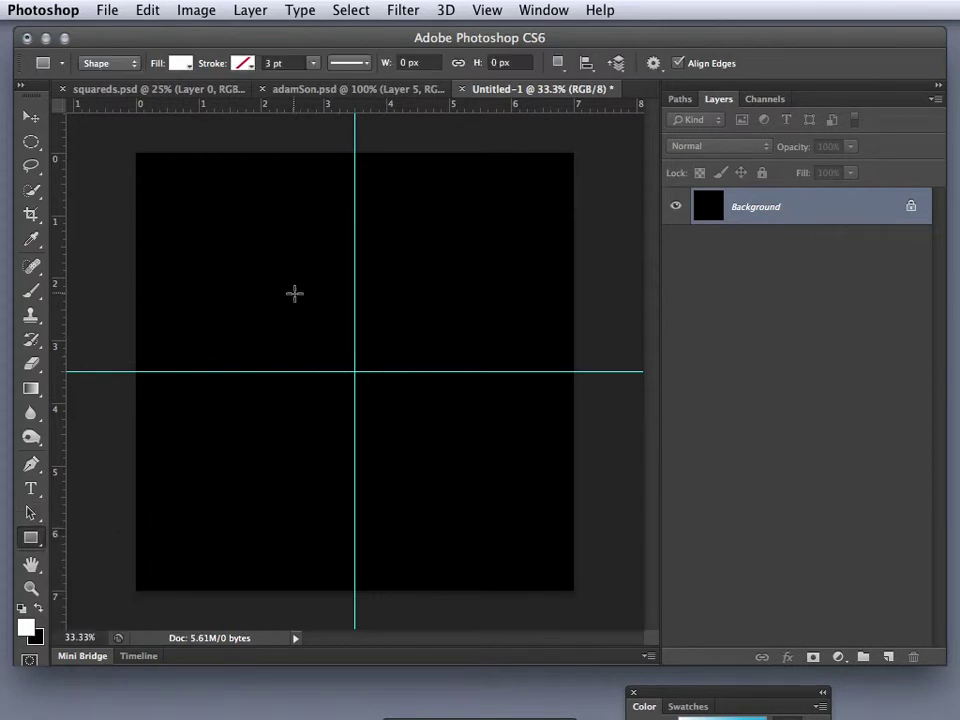
left_click_drag(340, 164, 372, 200)
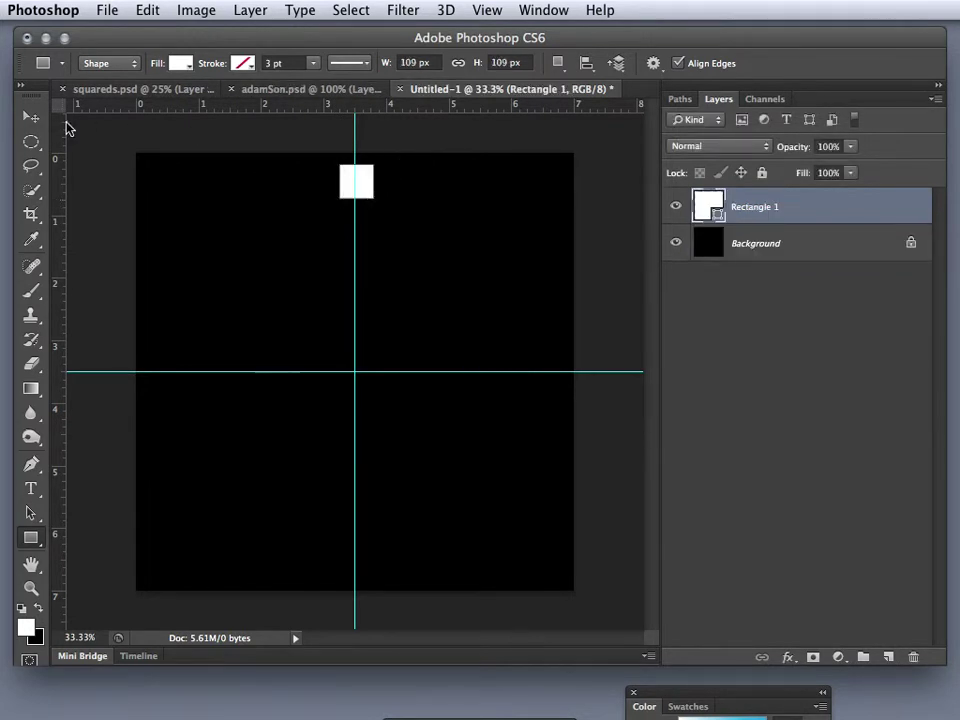
Centre the white square's path on the vertical guide and duplicate it straight down to near the canvas's lower edge
left_click(31, 515)
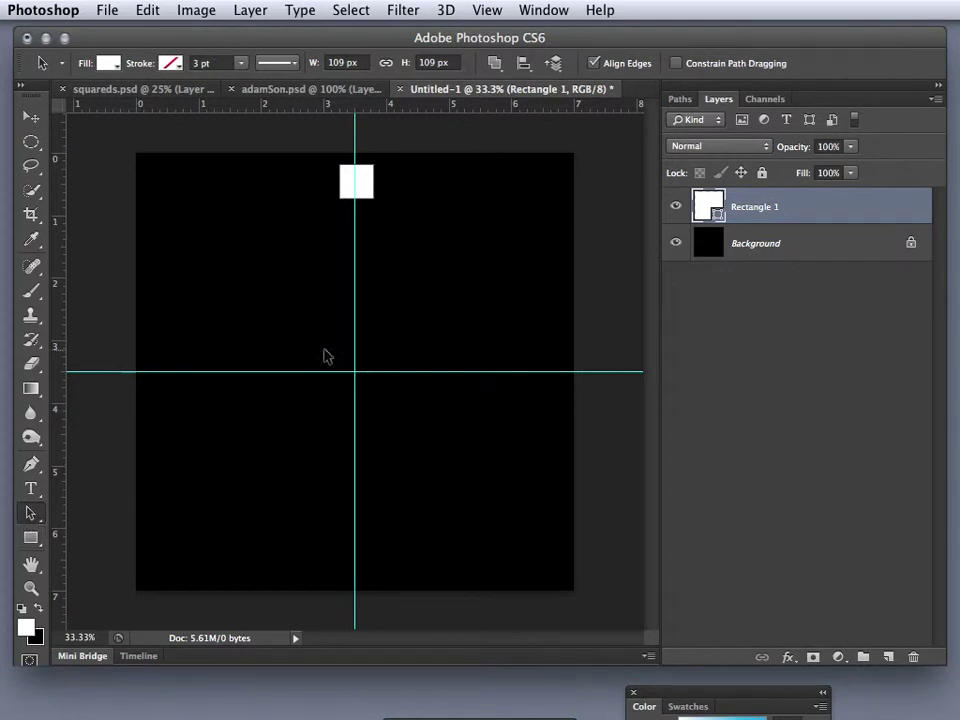
left_click(30, 514)
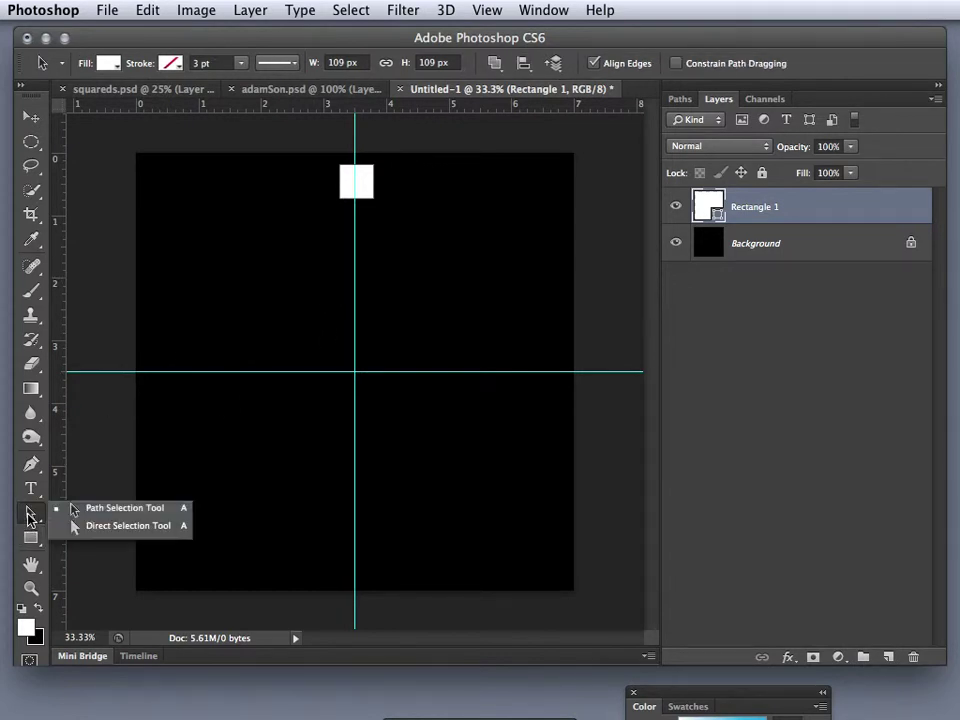
left_click(90, 513)
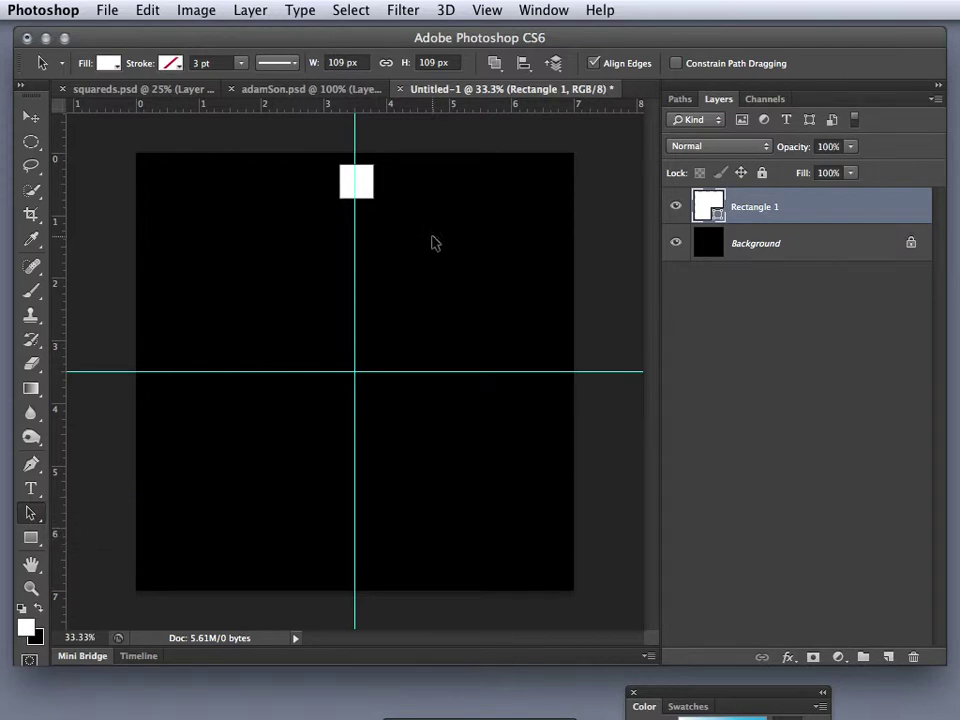
left_click(369, 199)
left_click_drag(369, 199, 369, 195)
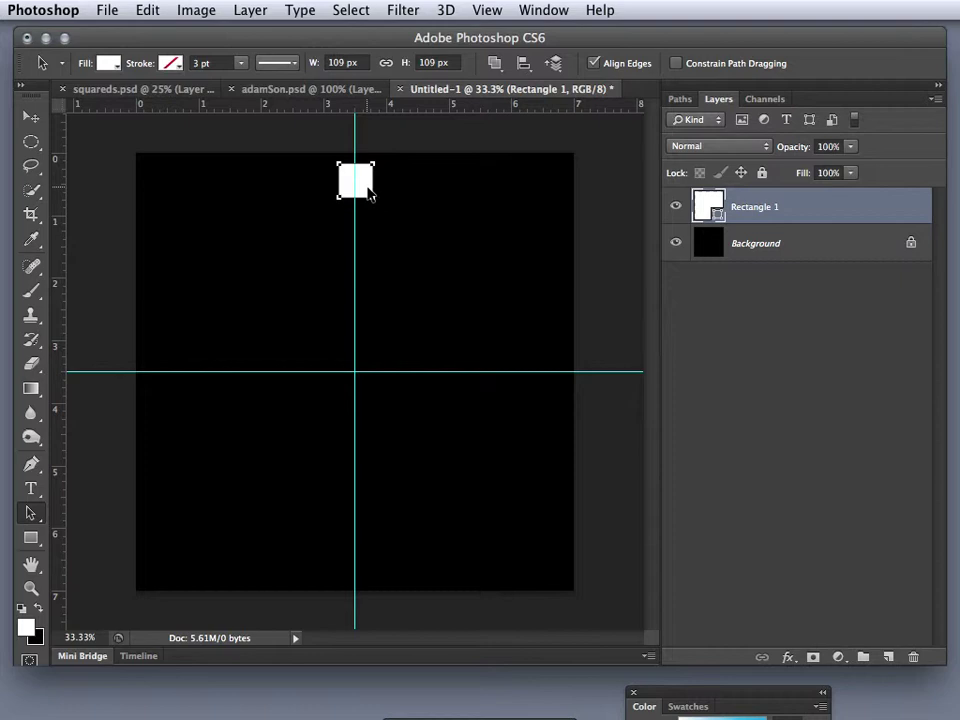
left_click_drag(369, 197, 418, 562)
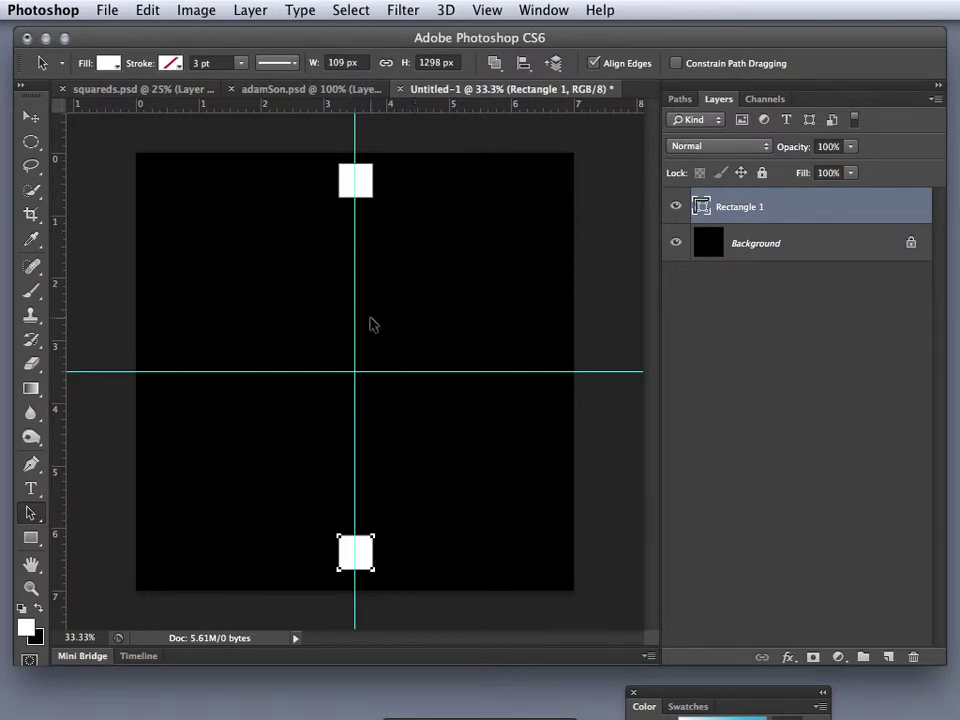
Select both squares and rotate a duplicate of the pair by 30° about their common centre
left_click(366, 196)
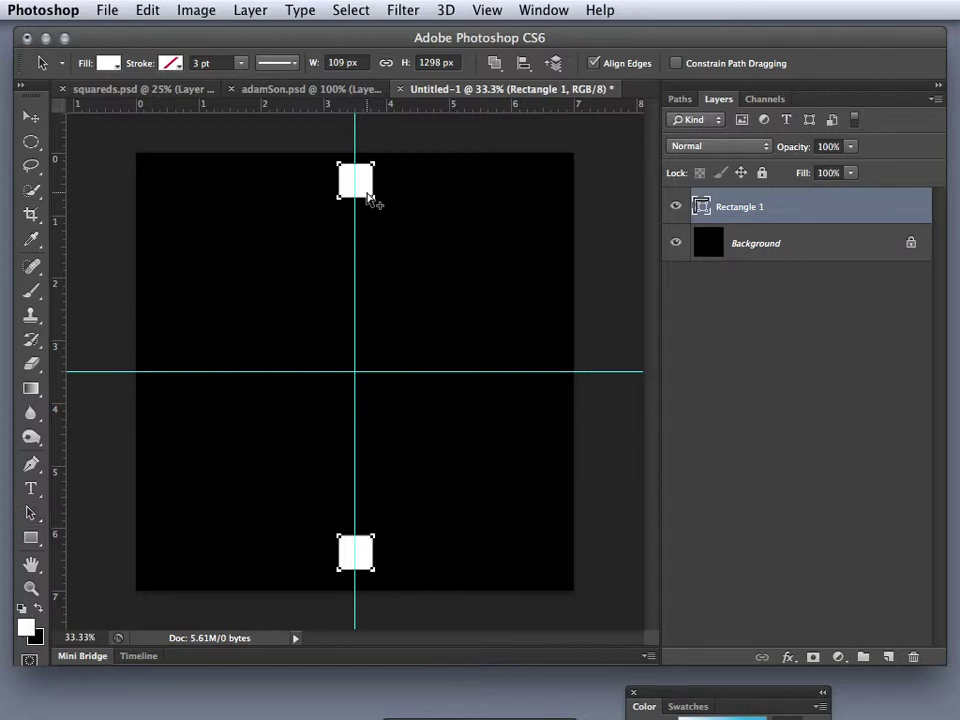
key("ctrl+t")
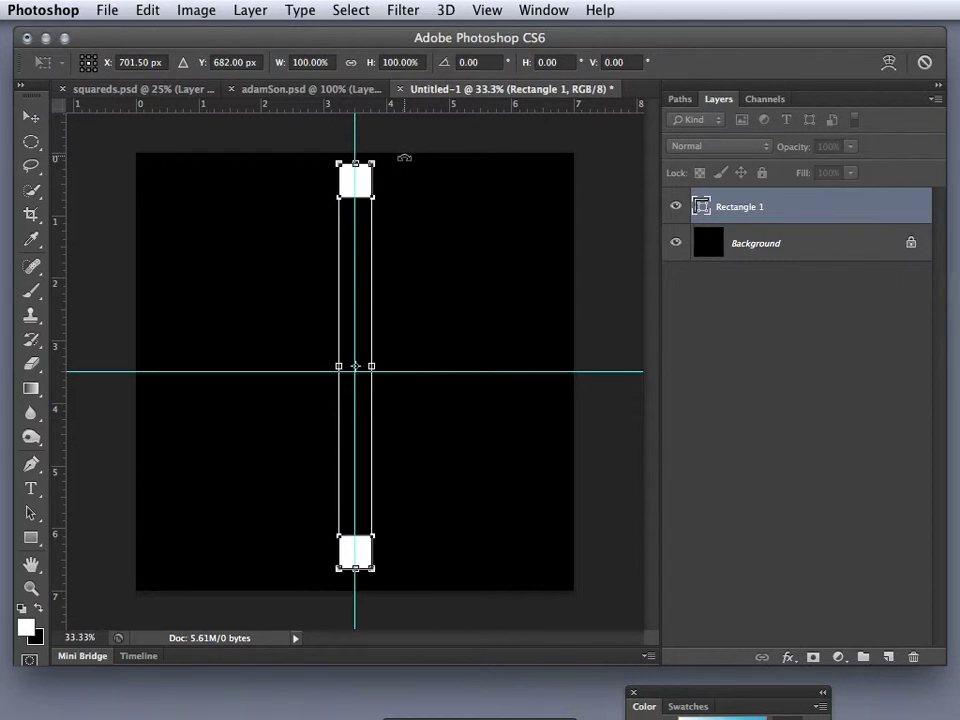
left_click_drag(404, 157, 467, 266)
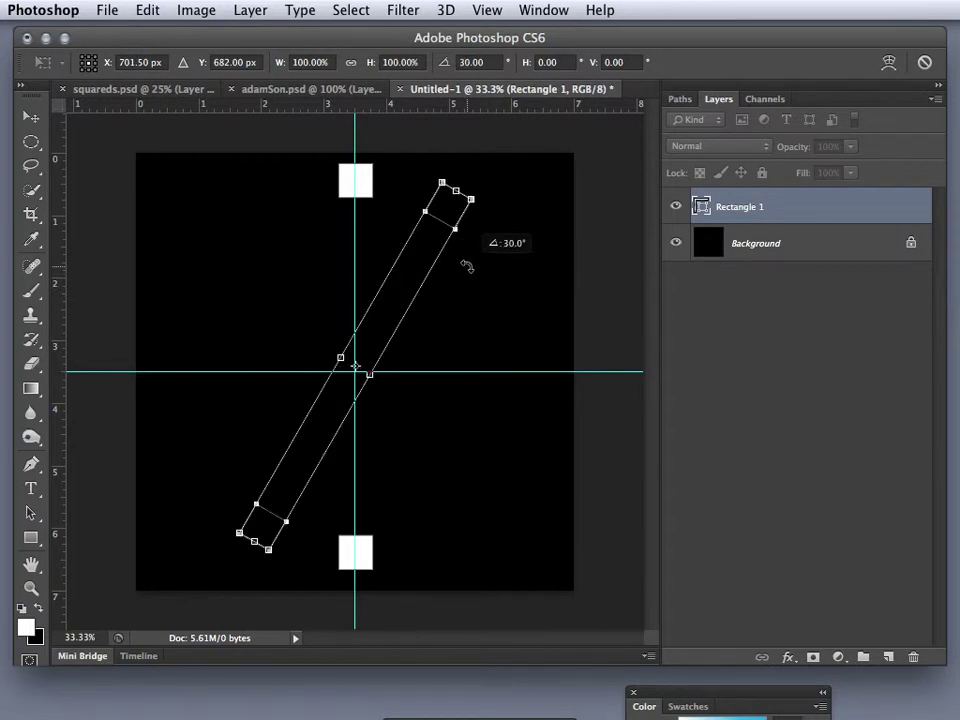
left_click_drag(467, 266, 467, 266)
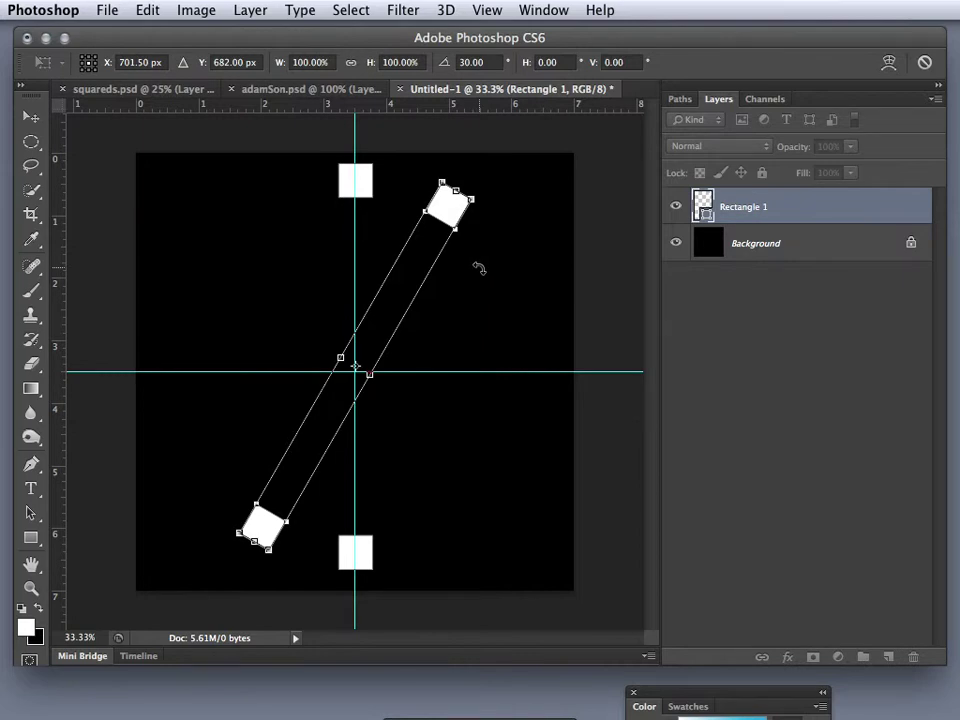
key("Return")
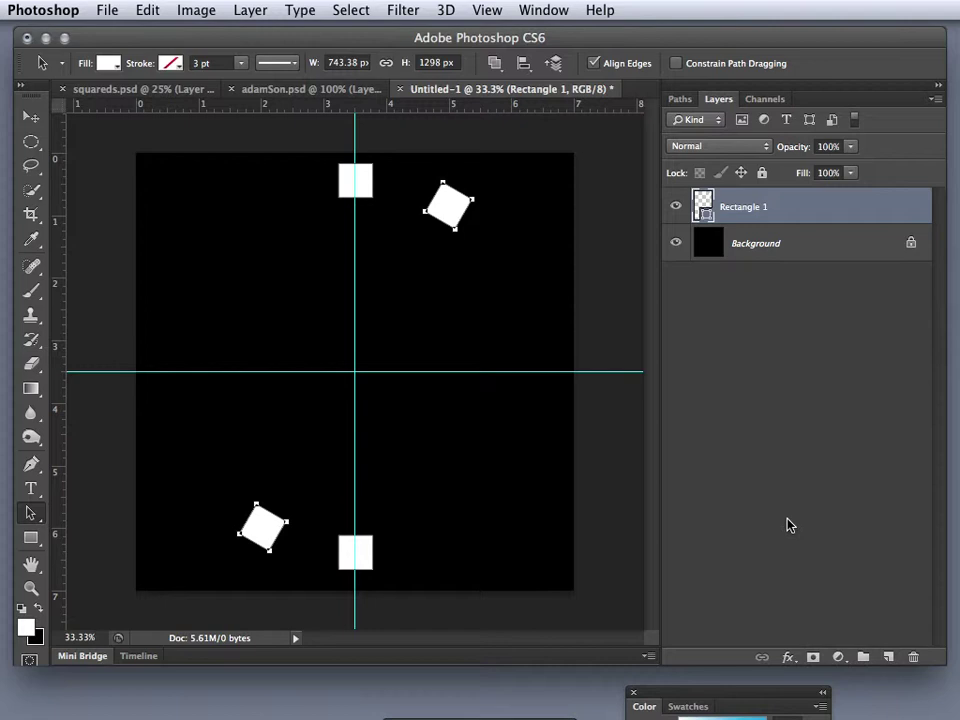
Repeat the duplicating 30° rotation four times to complete a full ring of squares
key("super+alt+shift+t")
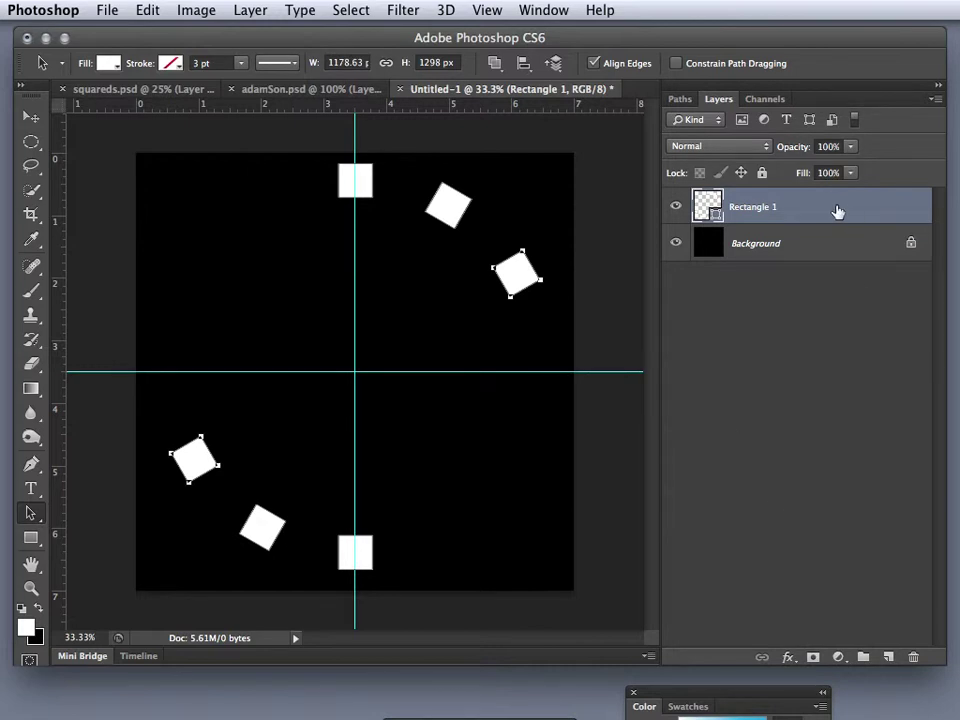
key("ctrl+alt+shift+t")
key("ctrl+alt+shift+t")
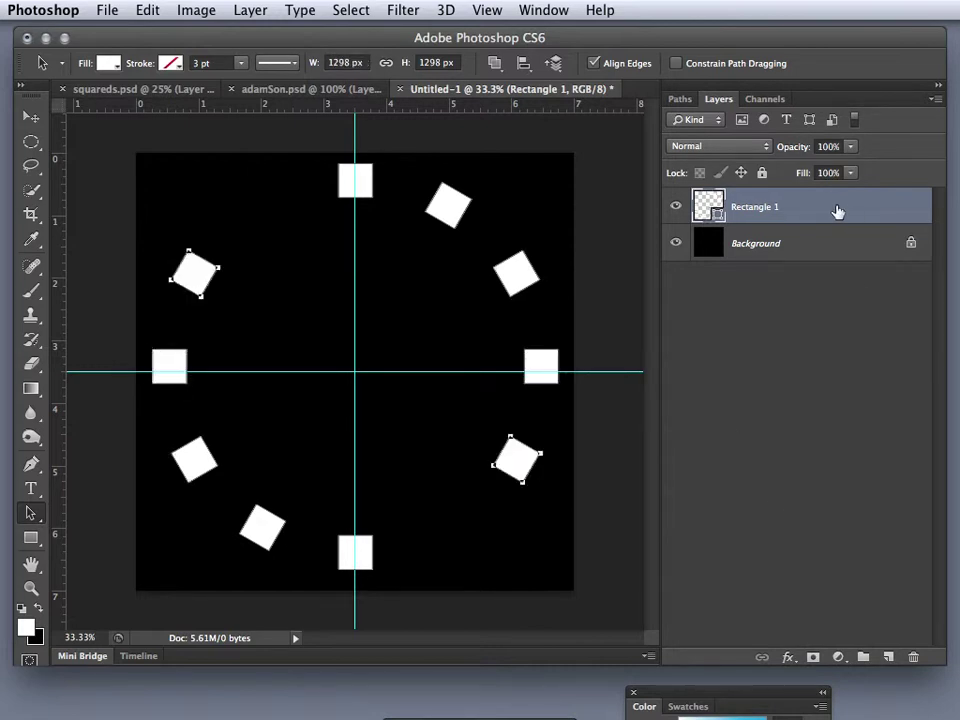
key("ctrl+alt+shift+t")
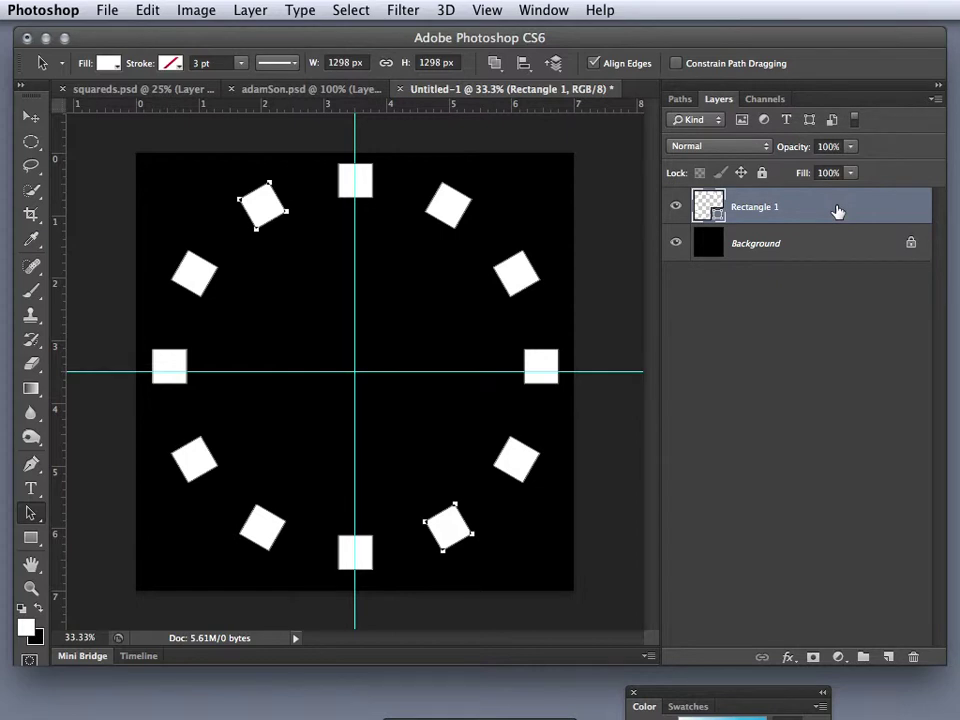
Select all the squares in the ring and rotate a duplicate of them by 15°
left_click_drag(103, 163, 616, 608)
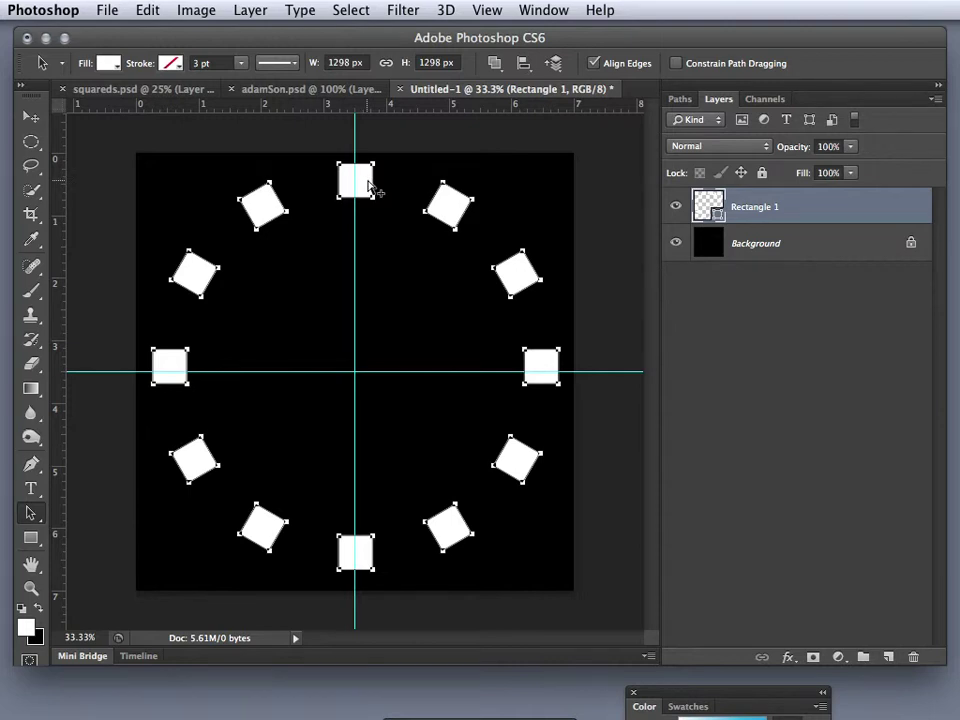
key("super+t")
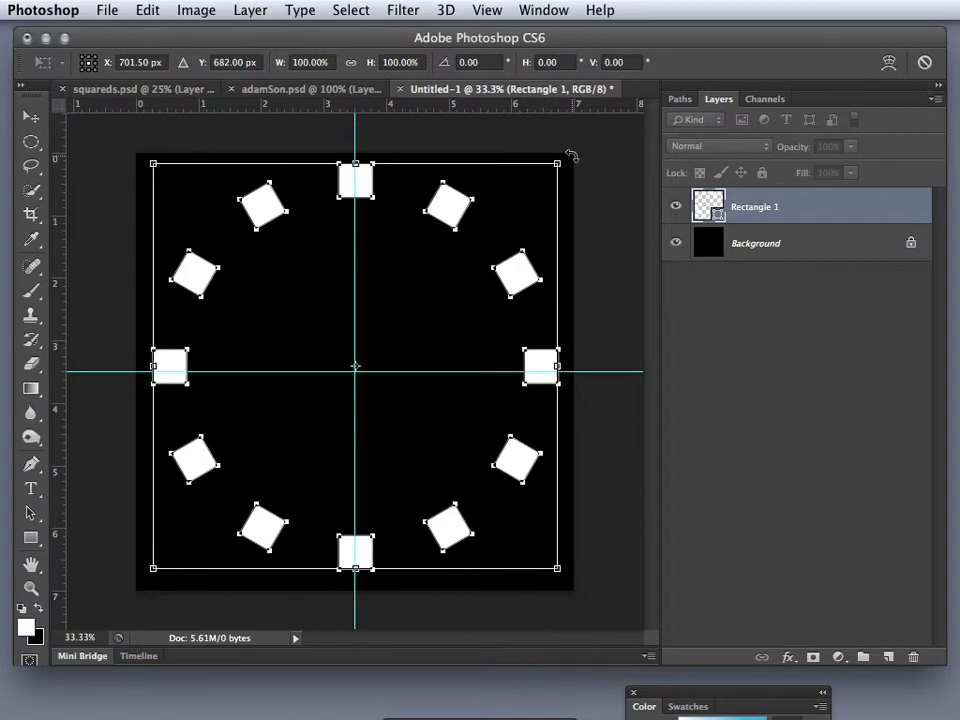
left_click_drag(573, 156, 625, 206)
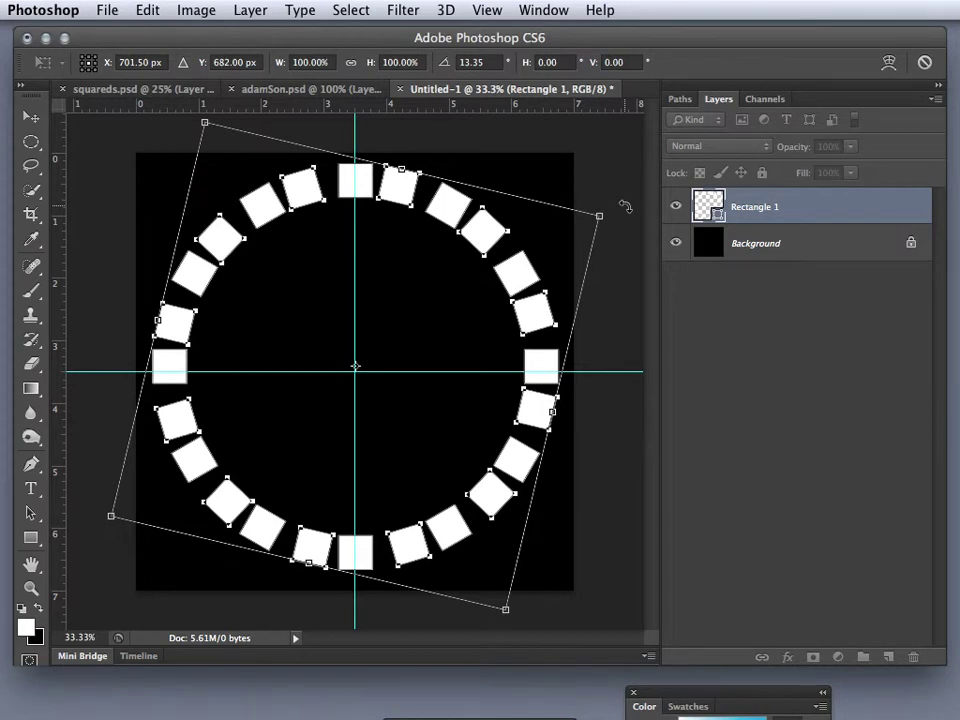
key("ctrl+z")
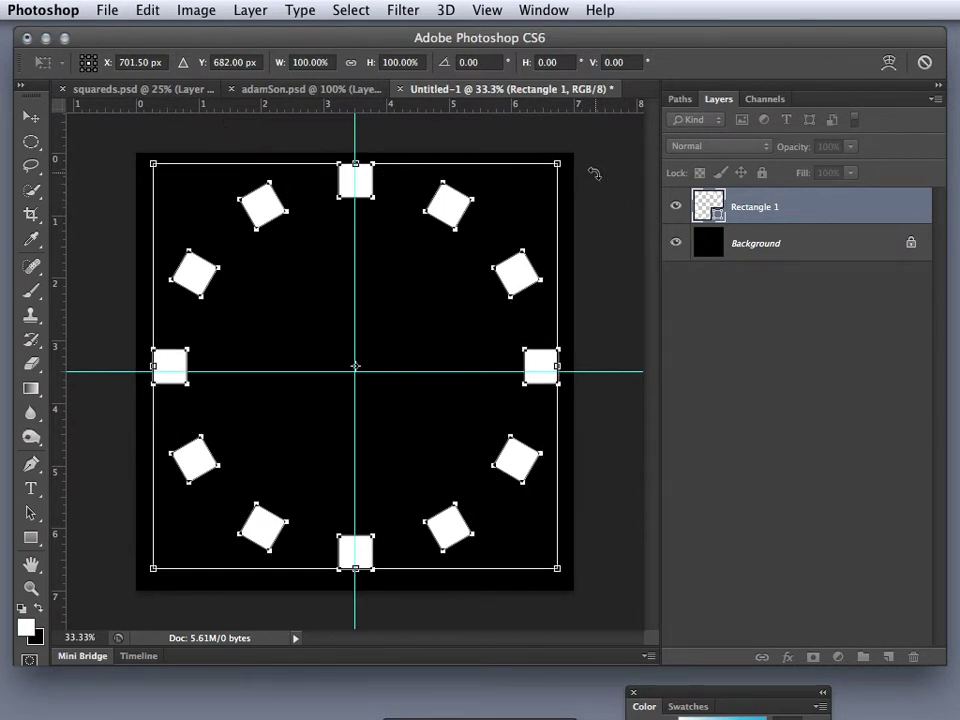
left_click_drag(597, 178, 615, 195)
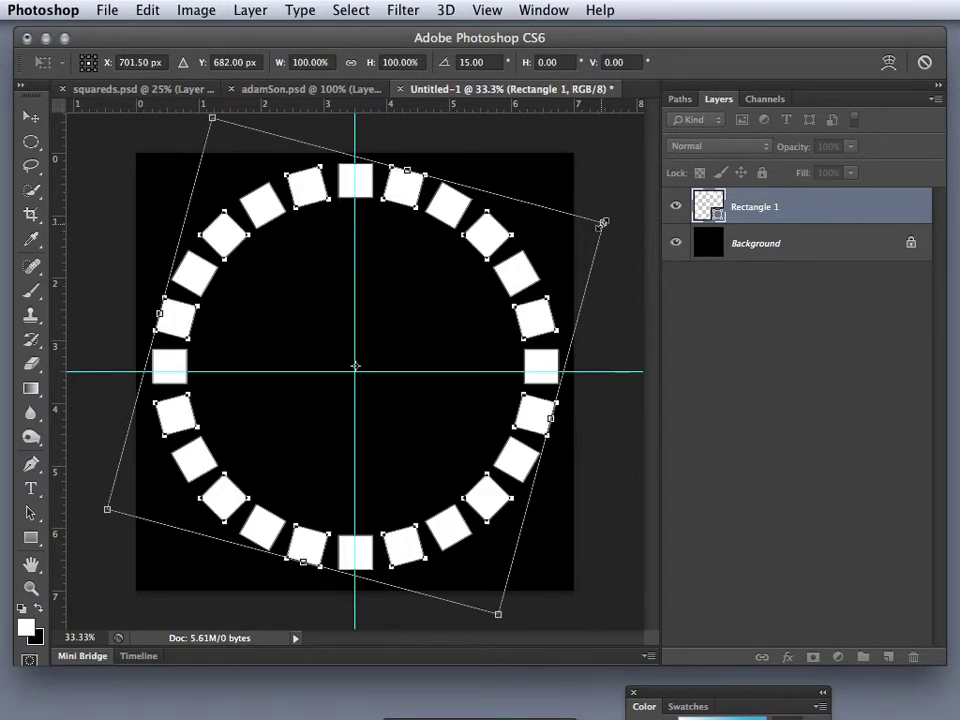
Scale the duplicated ring to about 80.5%, keep its 15° rotation and centre it on the guide intersection at X 700, Y 700 px
left_click_drag(603, 222, 552, 244)
left_click_drag(555, 245, 582, 278)
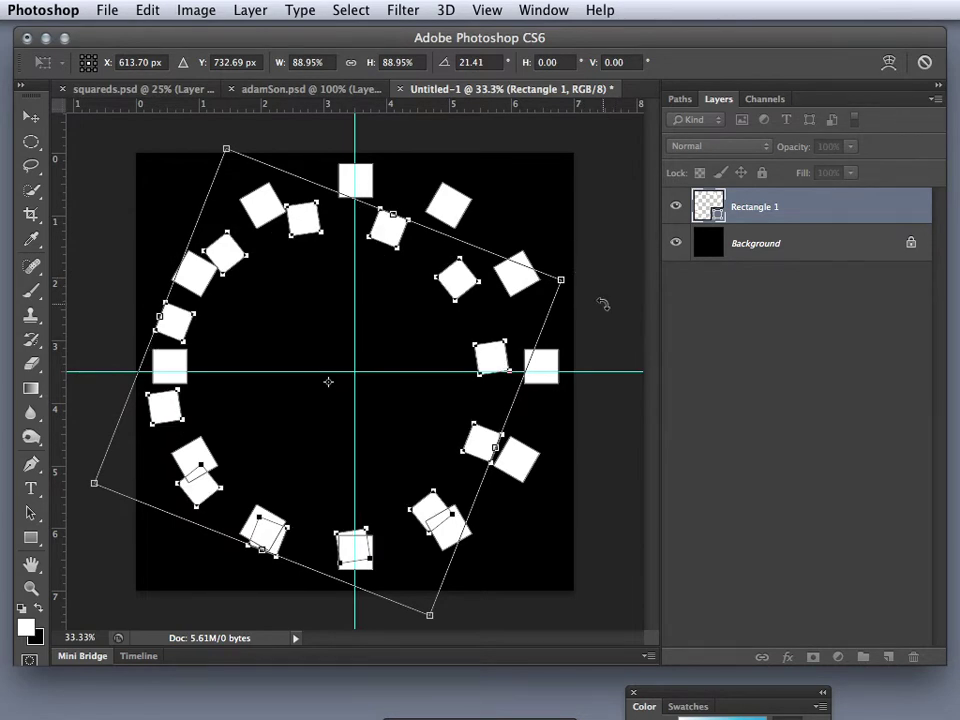
left_click_drag(603, 303, 585, 279)
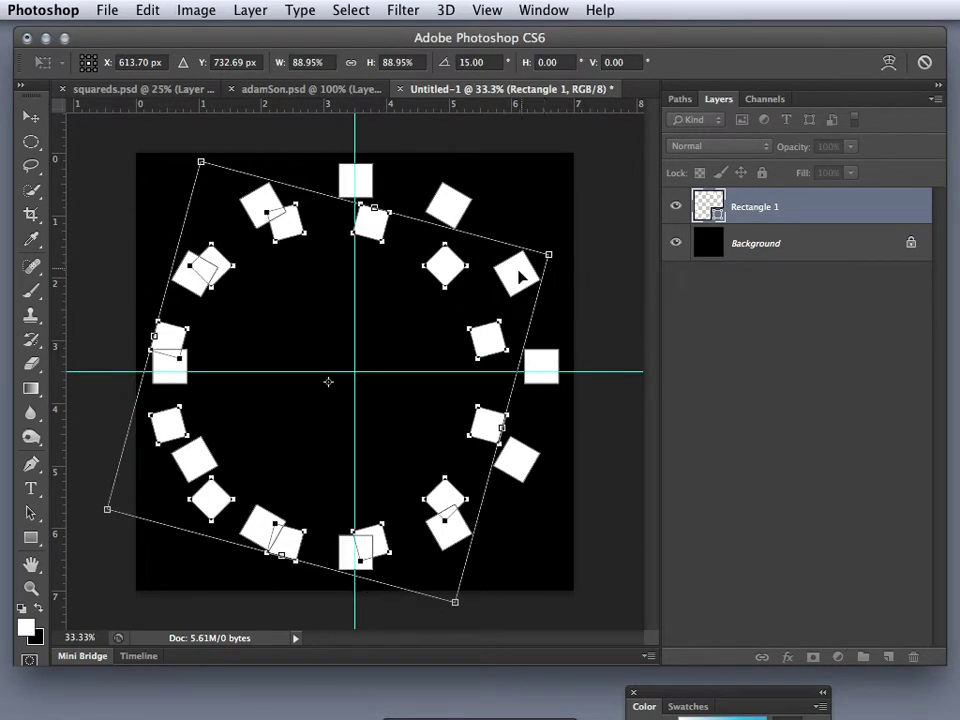
left_click_drag(433, 326, 452, 313)
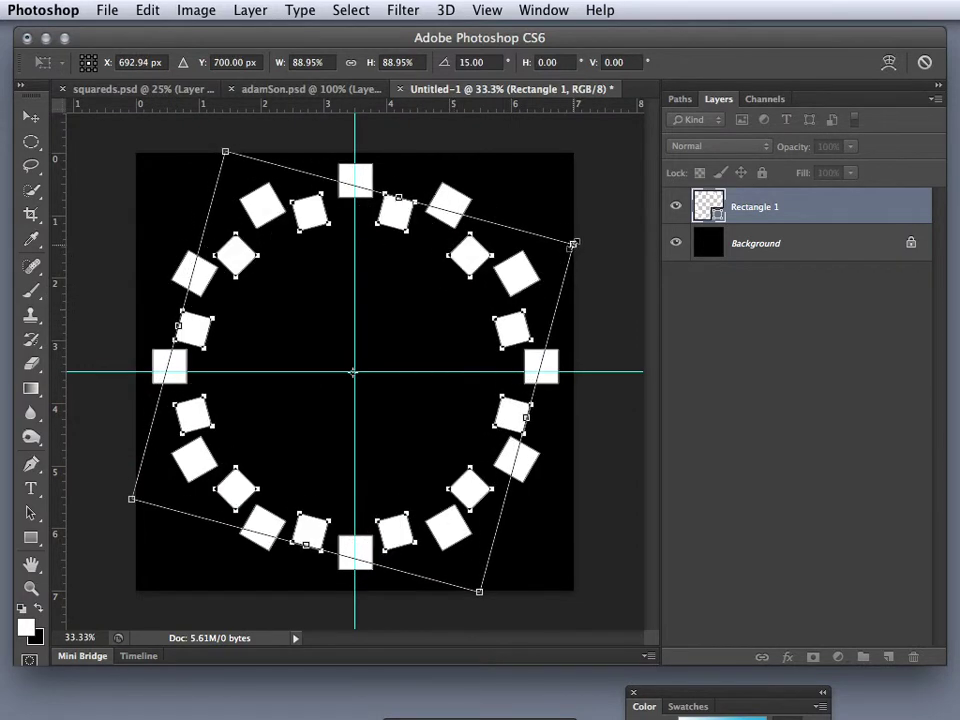
left_click_drag(569, 245, 531, 269)
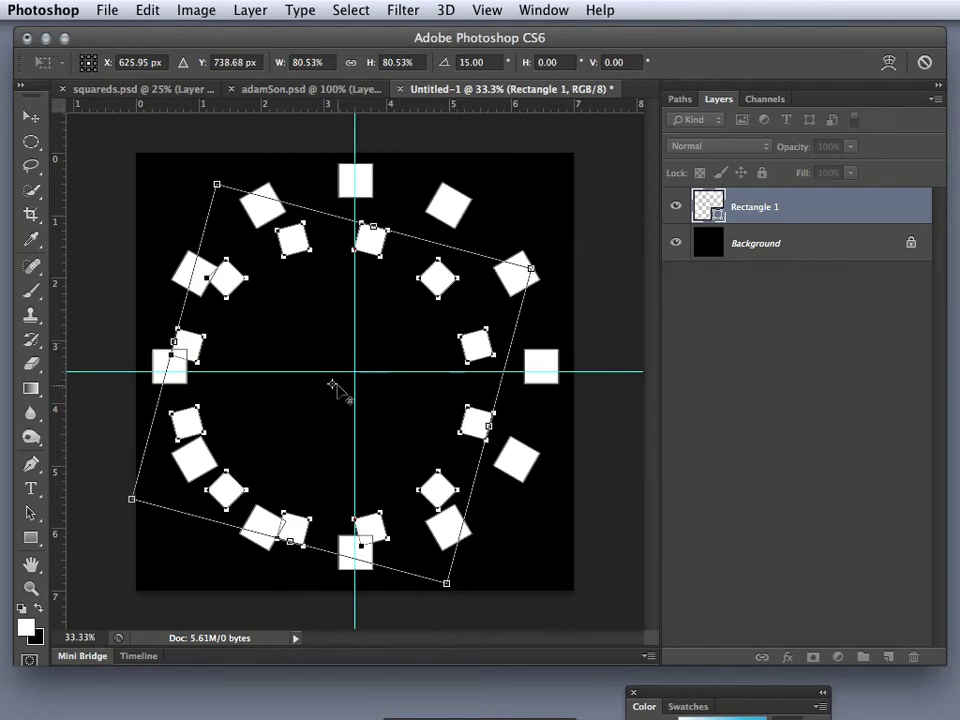
left_click_drag(373, 399, 410, 390)
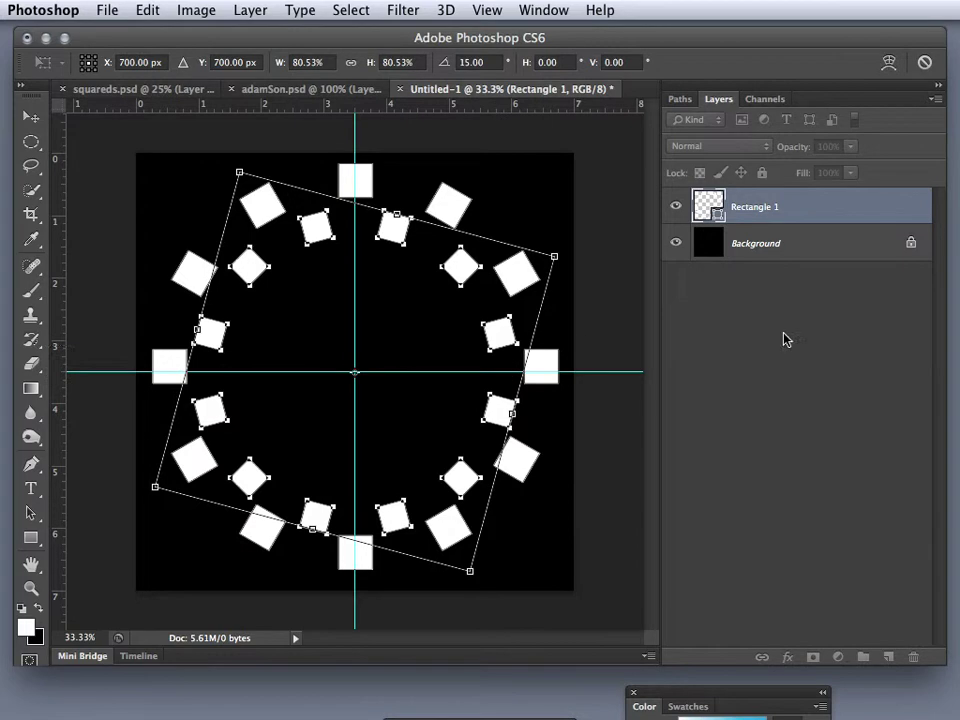
key("Return")
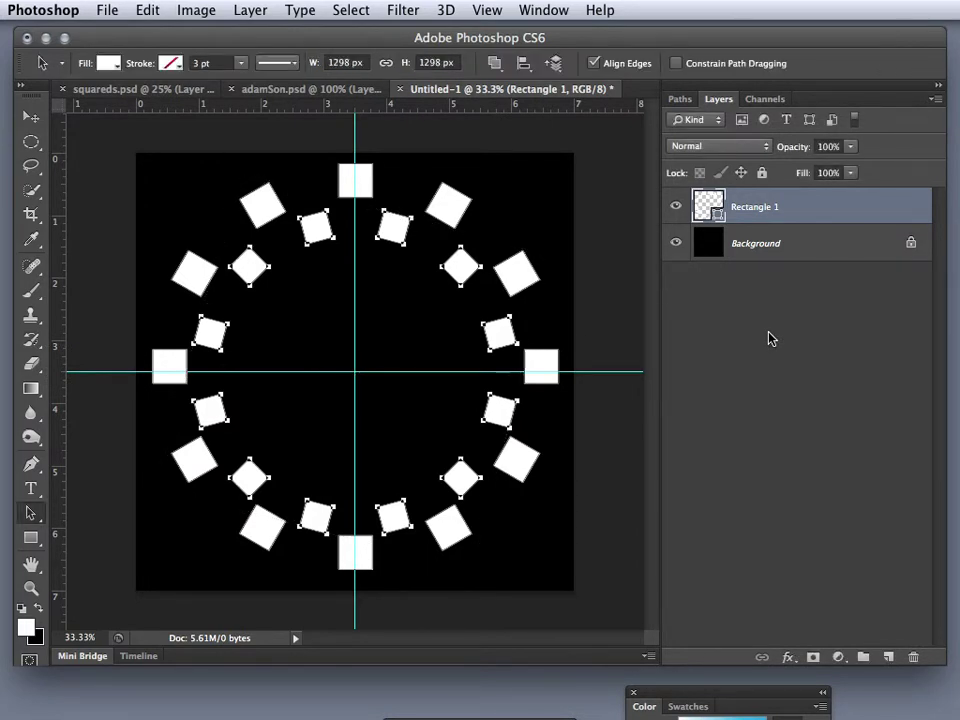
Repeat the duplicating scale-and-rotate transform until the progressively smaller rings spiral in to the centre
key("ctrl+alt+shift+t")
key("ctrl+alt+shift+t")
key("ctrl+alt+shift+t")
key("ctrl+alt+shift+t")
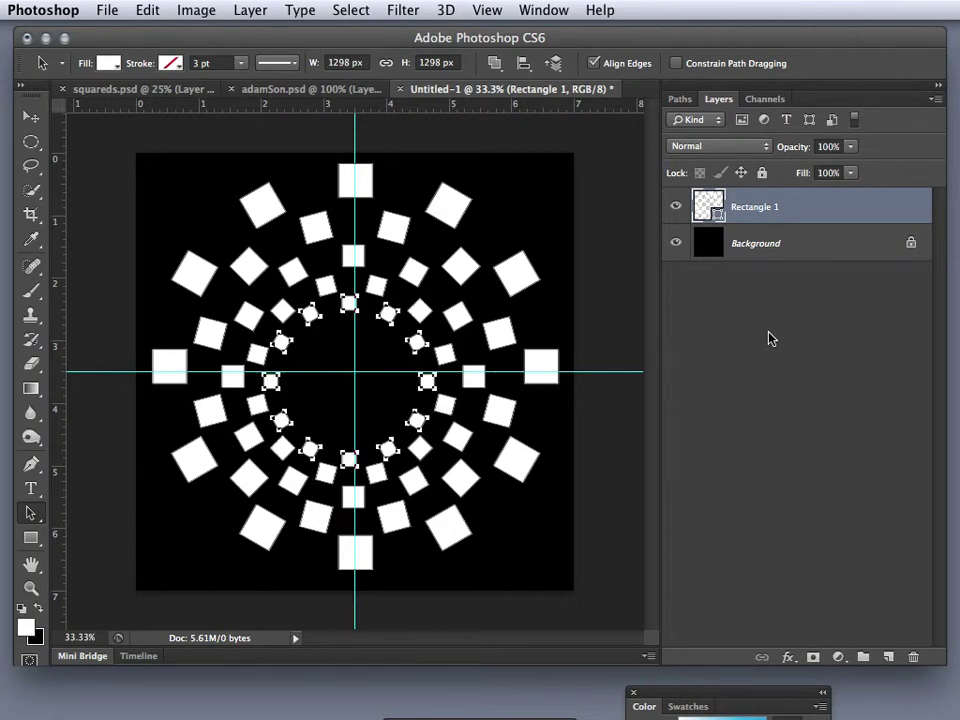
key("ctrl+alt+shift+t")
key("ctrl+alt+shift+t")
key("ctrl+alt+shift+t")
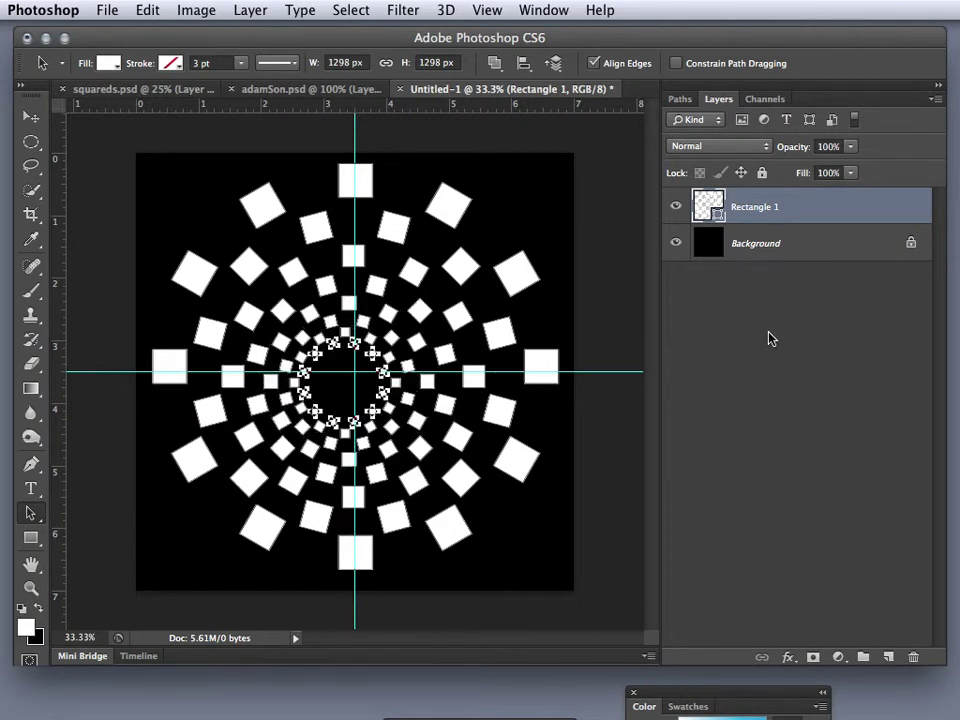
key("ctrl+alt+shift+t")
key("ctrl+alt+shift+t")
key("ctrl+alt+shift+t")
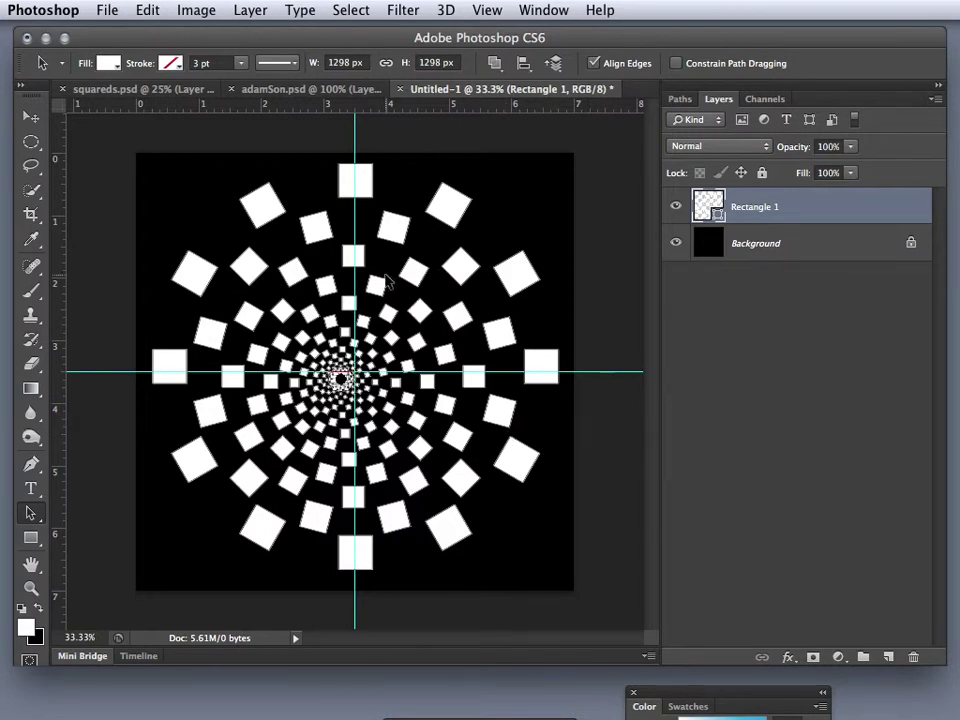
Try to scale all the squares up together to about 140.5%
left_click_drag(113, 148, 641, 596)
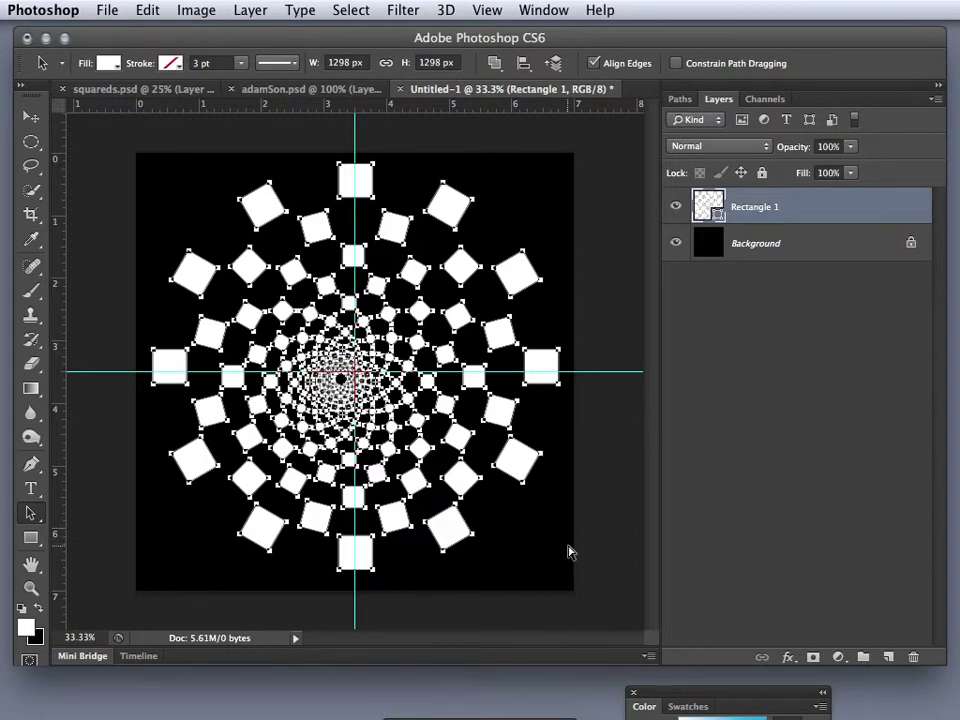
key("ctrl+t")
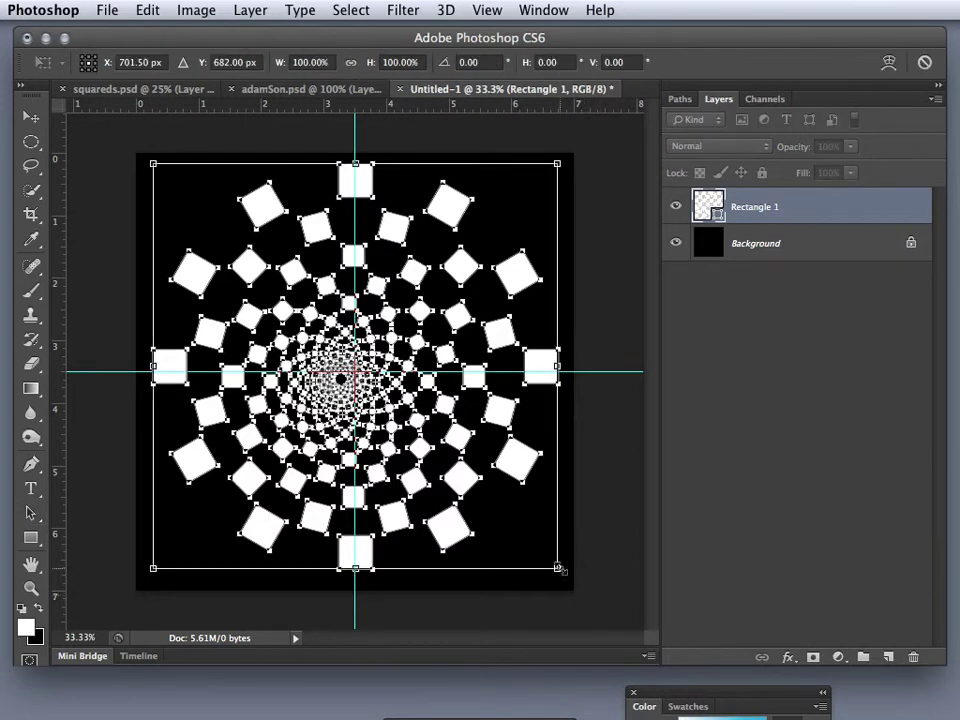
left_click_drag(557, 568, 645, 650)
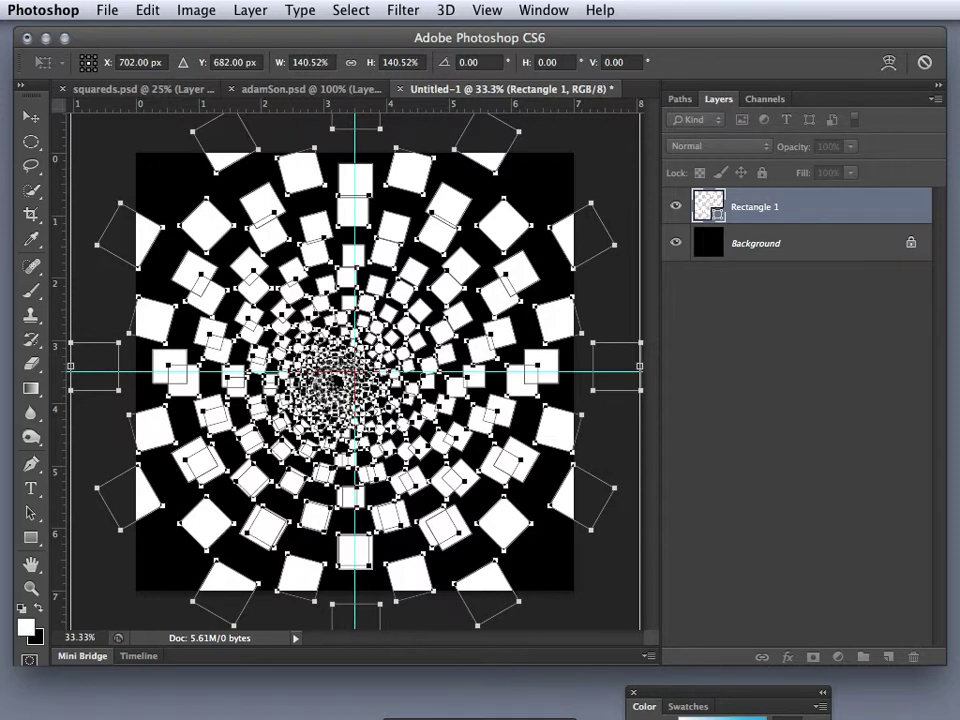
key("Return")
key("Delete")
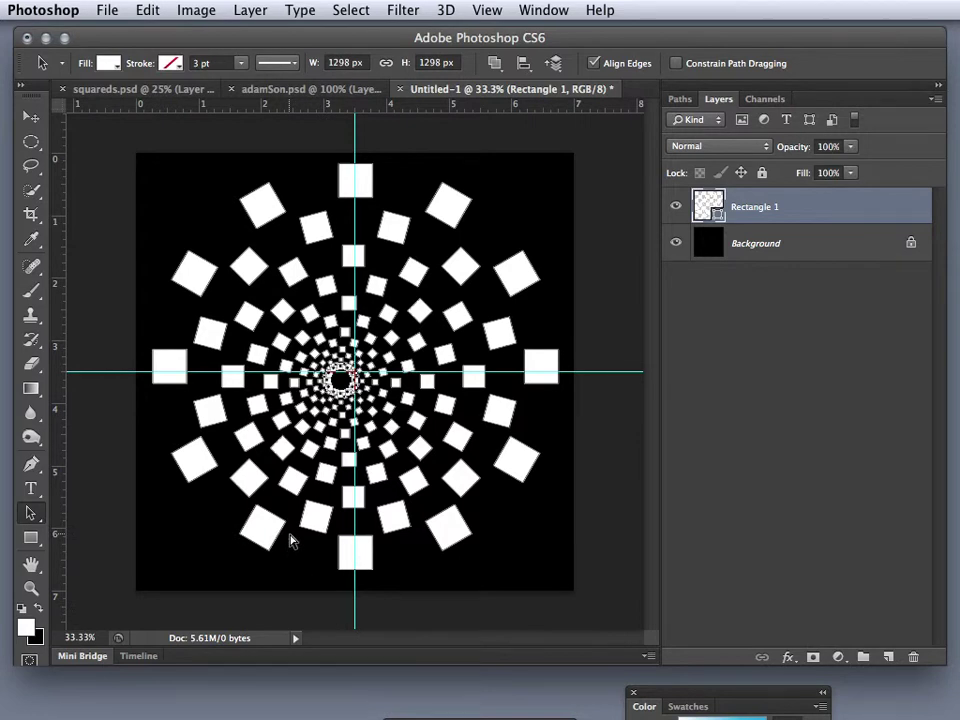
Scale the innermost ring of squares to about 140.9% and apply the transform
key("ctrl+t")
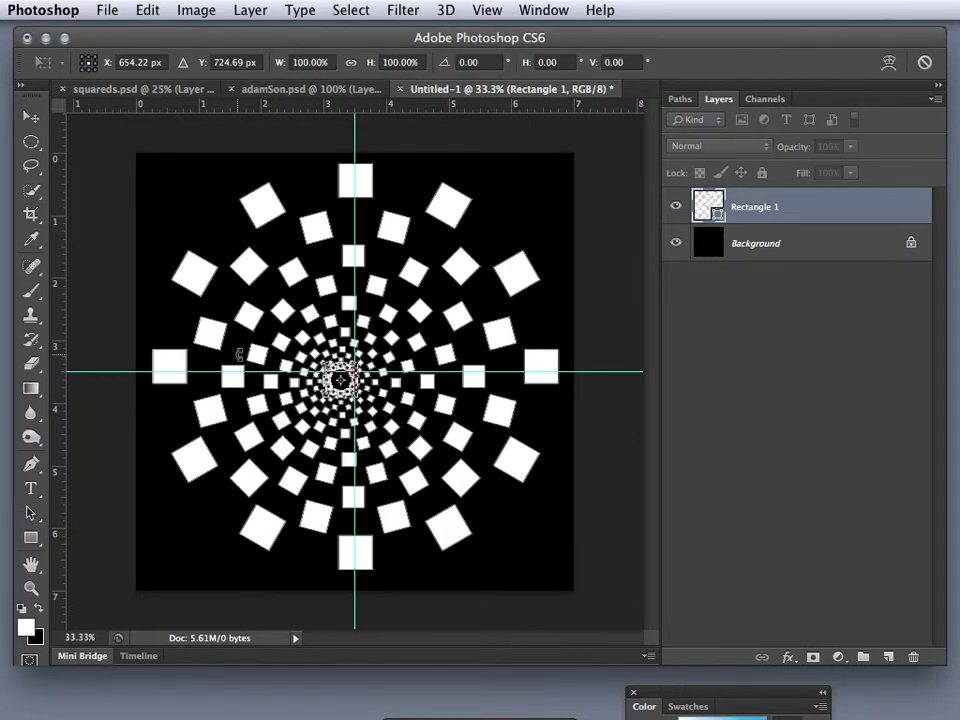
key("ctrl+z")
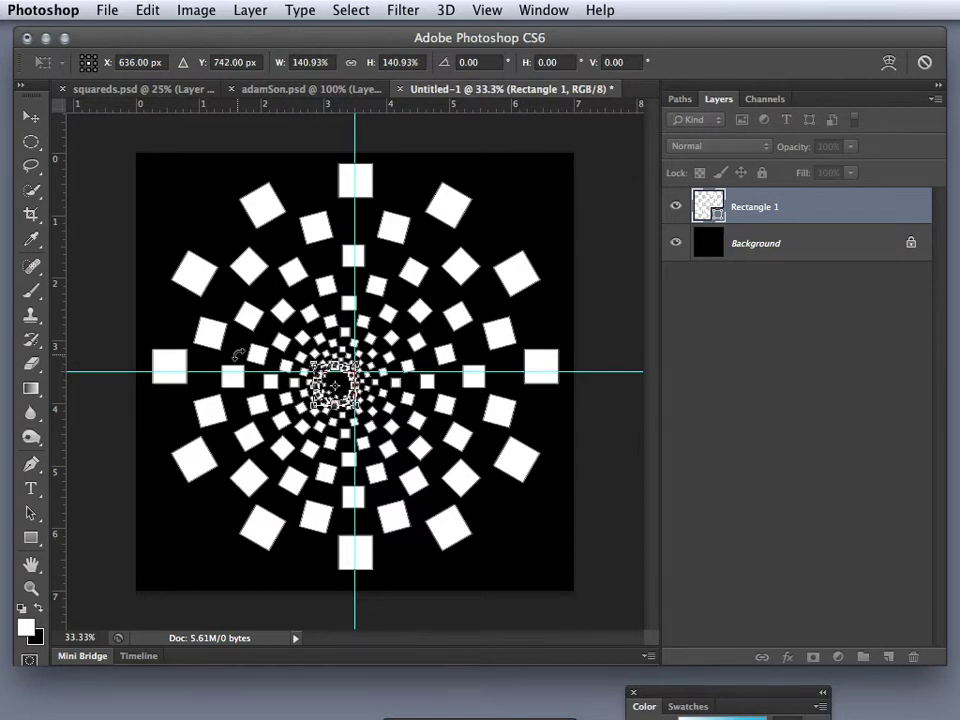
left_click(31, 116)
left_click(829, 376)
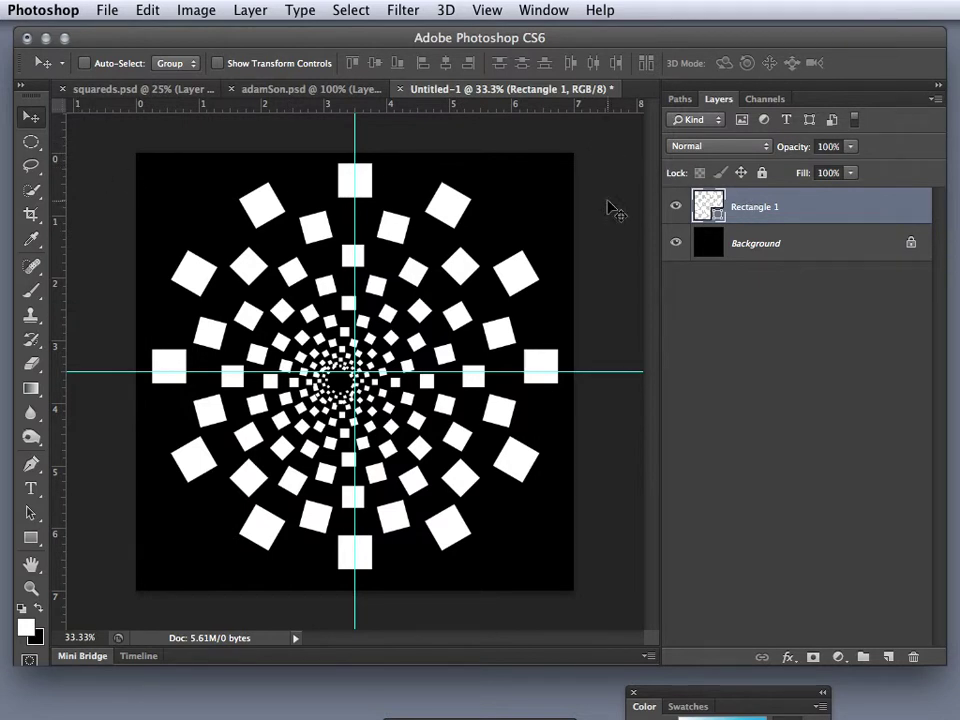
Select all the squares, scale them to about 131.7% and shift the pattern to X 721, Y 672 px
key("a")
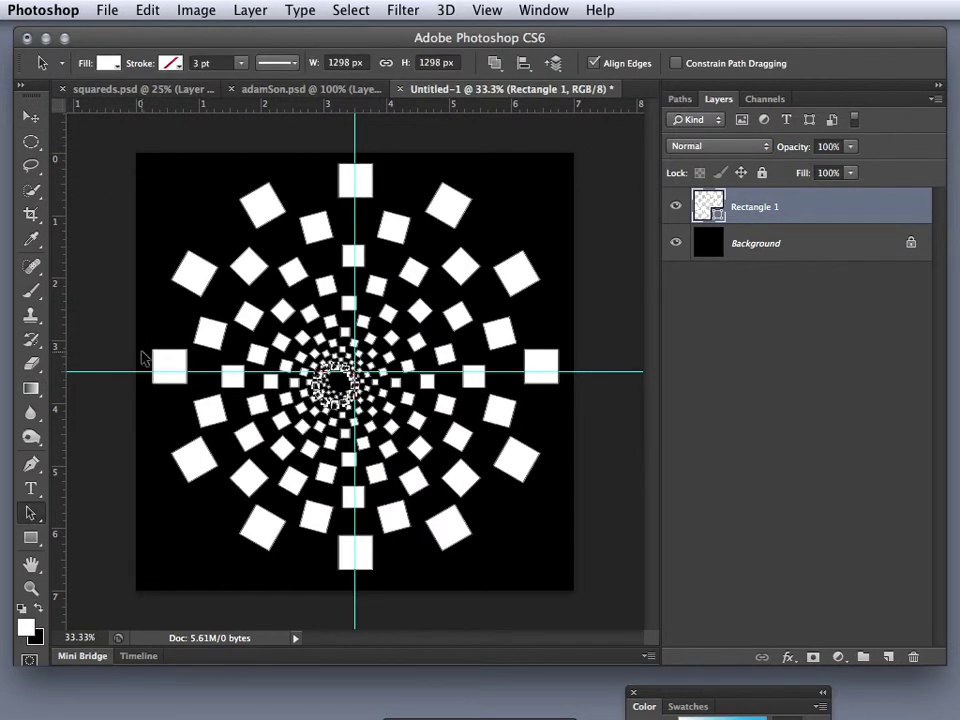
left_click_drag(135, 158, 642, 582)
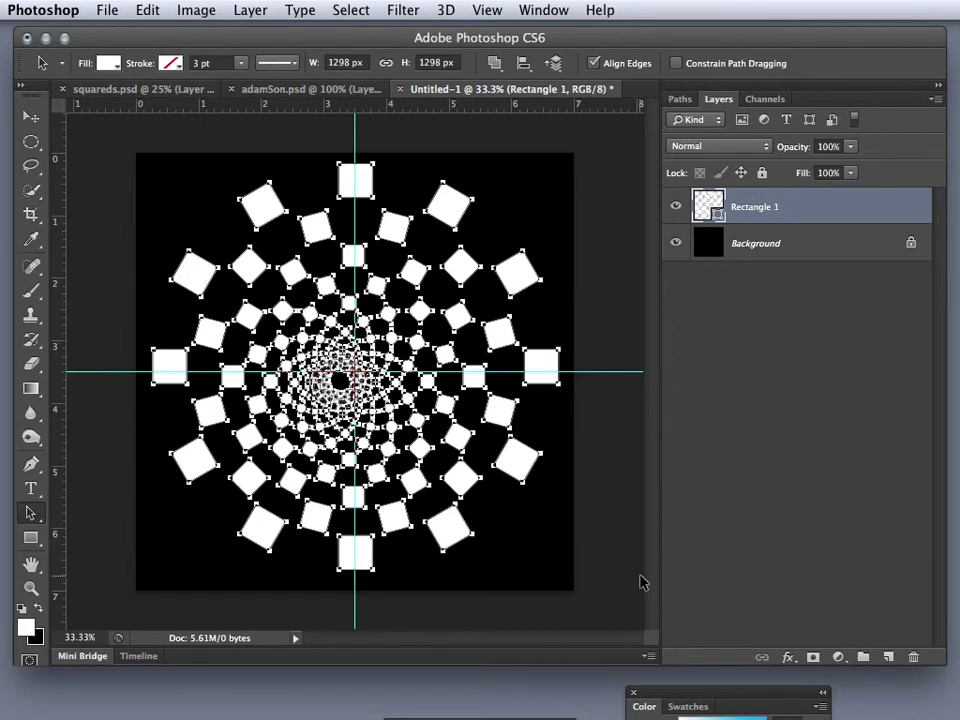
key("ctrl+t")
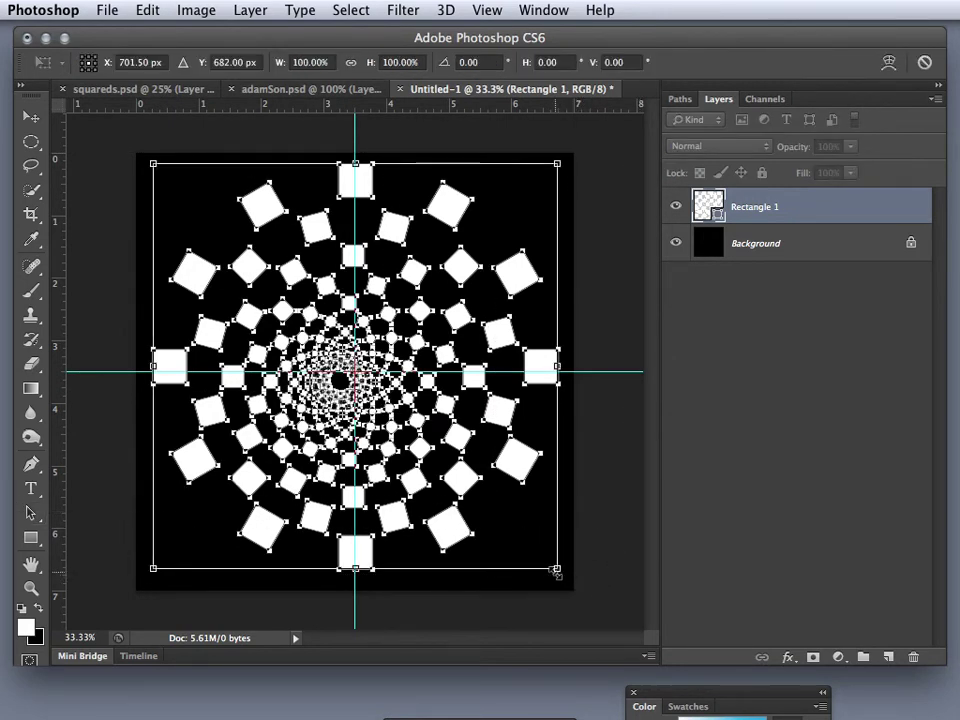
left_click_drag(557, 571, 619, 641)
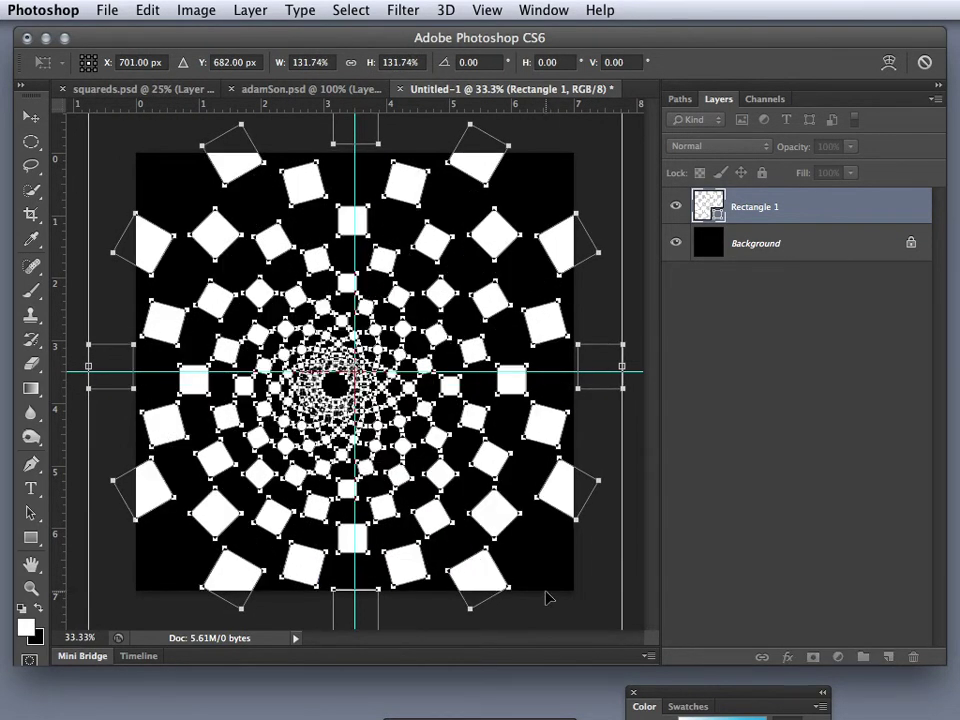
key("shift+Up")
key("shift+Right")
key("shift+Right")
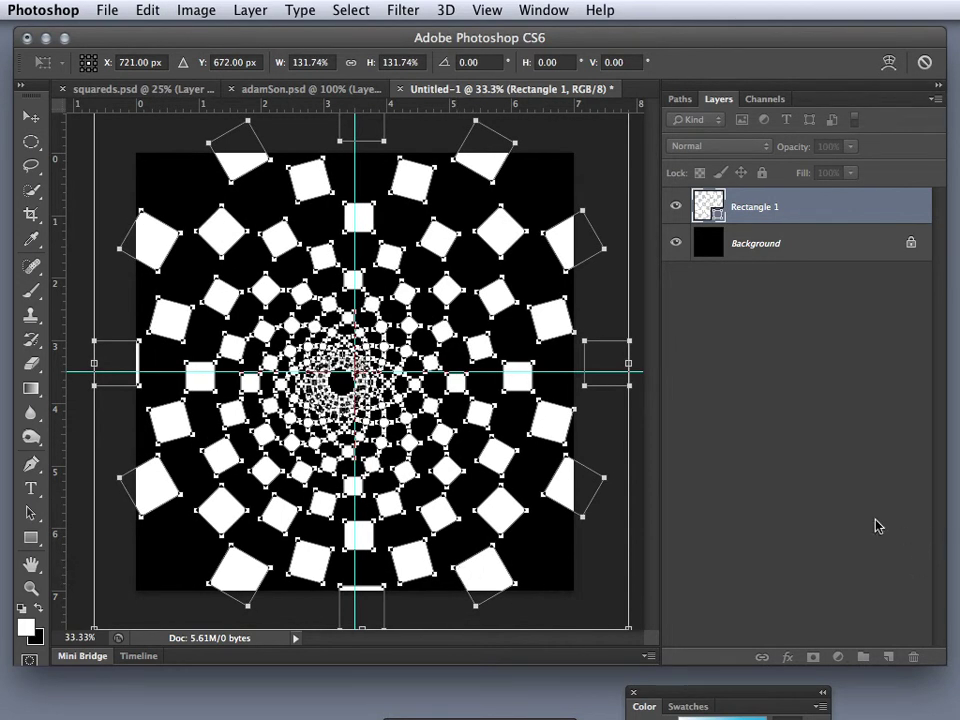
key("Return")
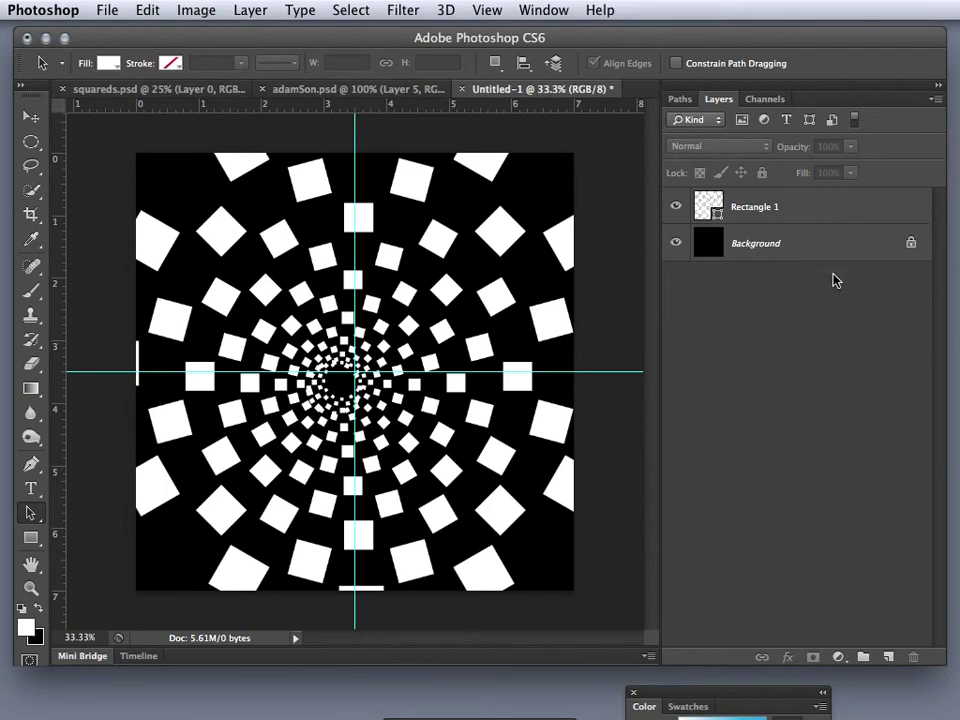
Lower the Rectangle 1 layer's opacity to 78%
left_click(800, 212)
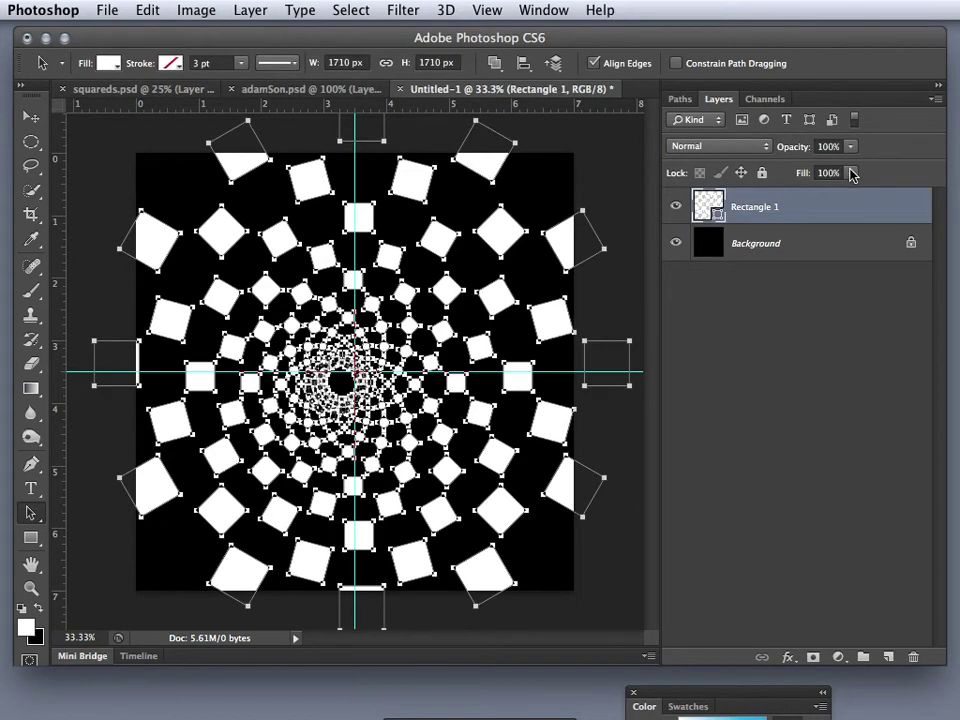
left_click(850, 146)
left_click_drag(857, 171, 835, 172)
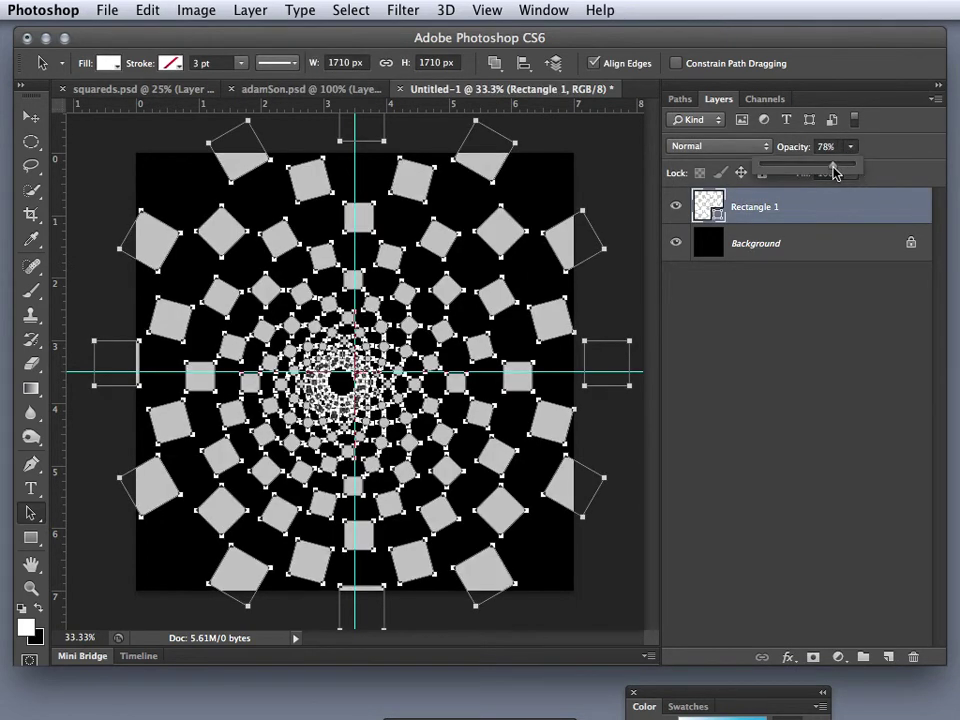
left_click(826, 407)
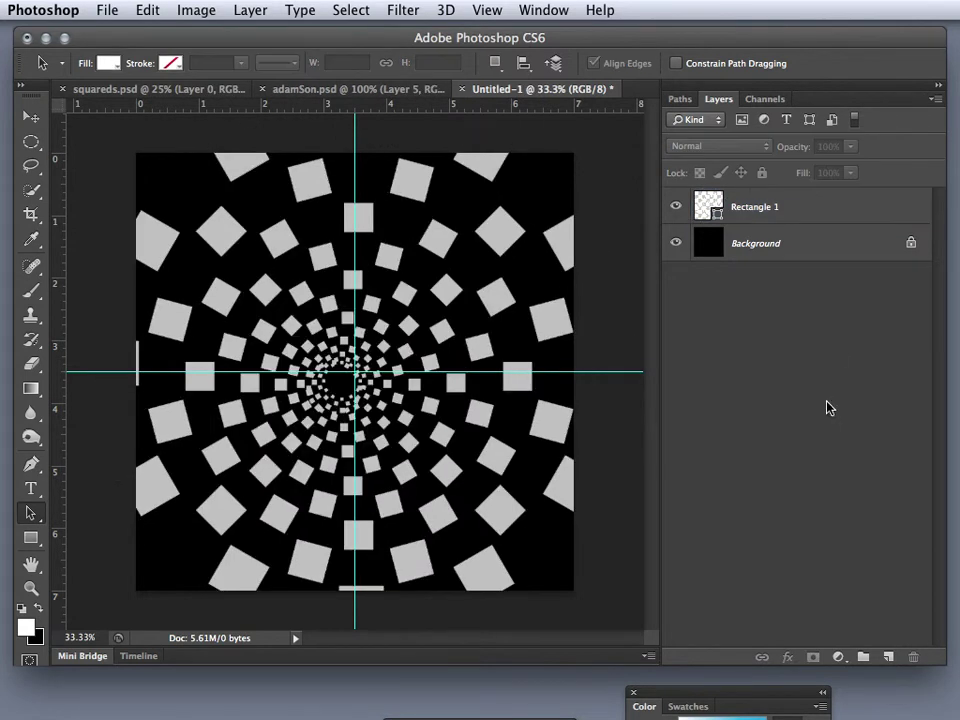
On the Background layer, draw two overlapping white-to-transparent radial gradients at 50% opacity outward from the guide intersection
left_click(778, 255)
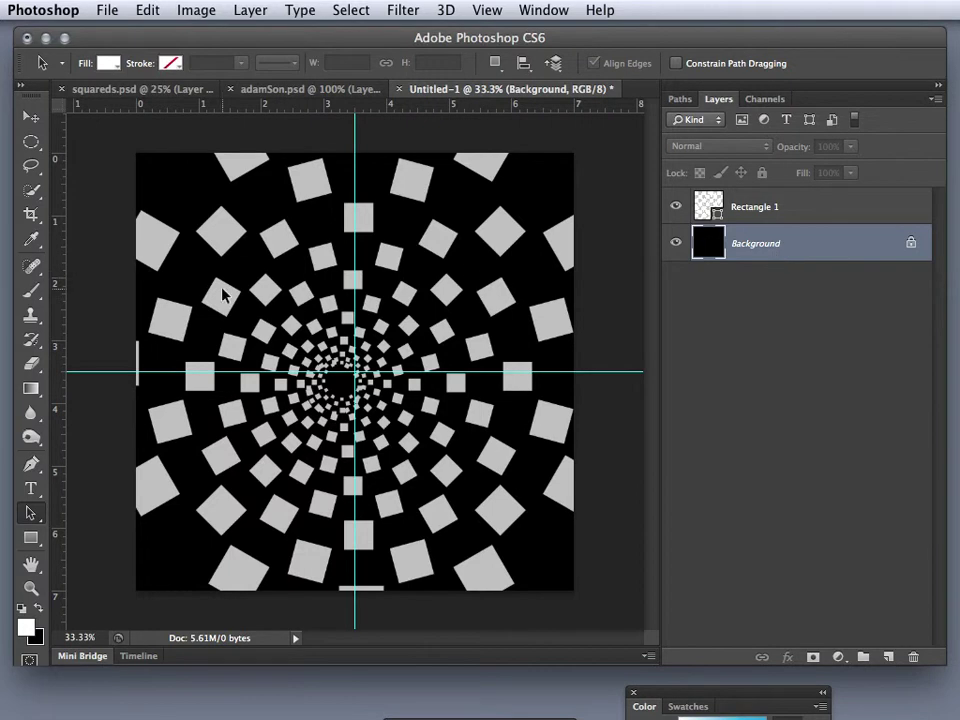
left_click(36, 390)
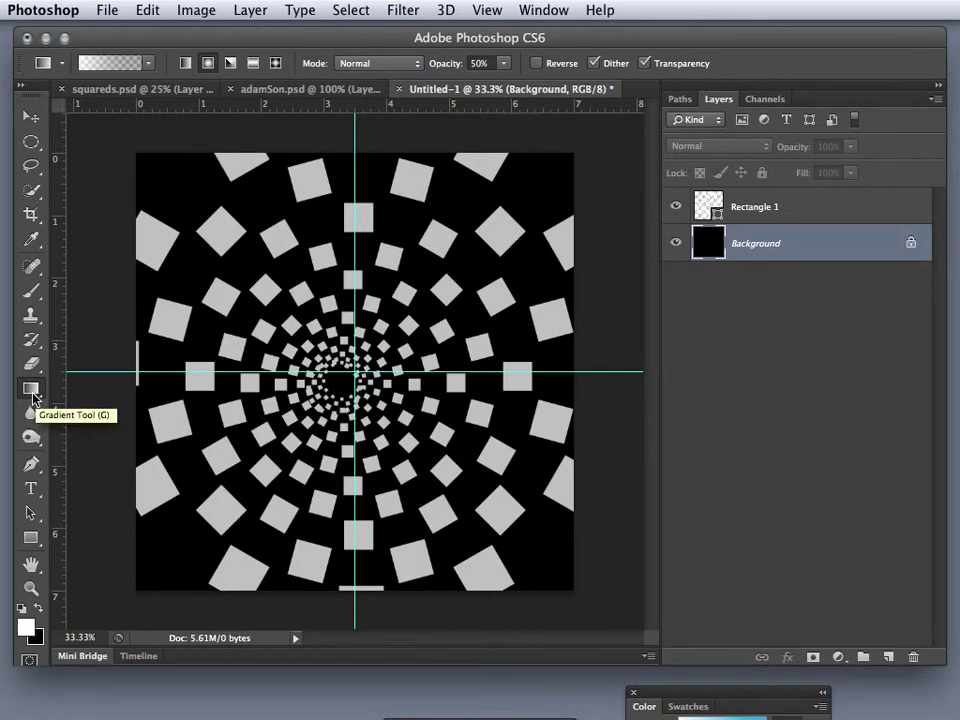
left_click(148, 66)
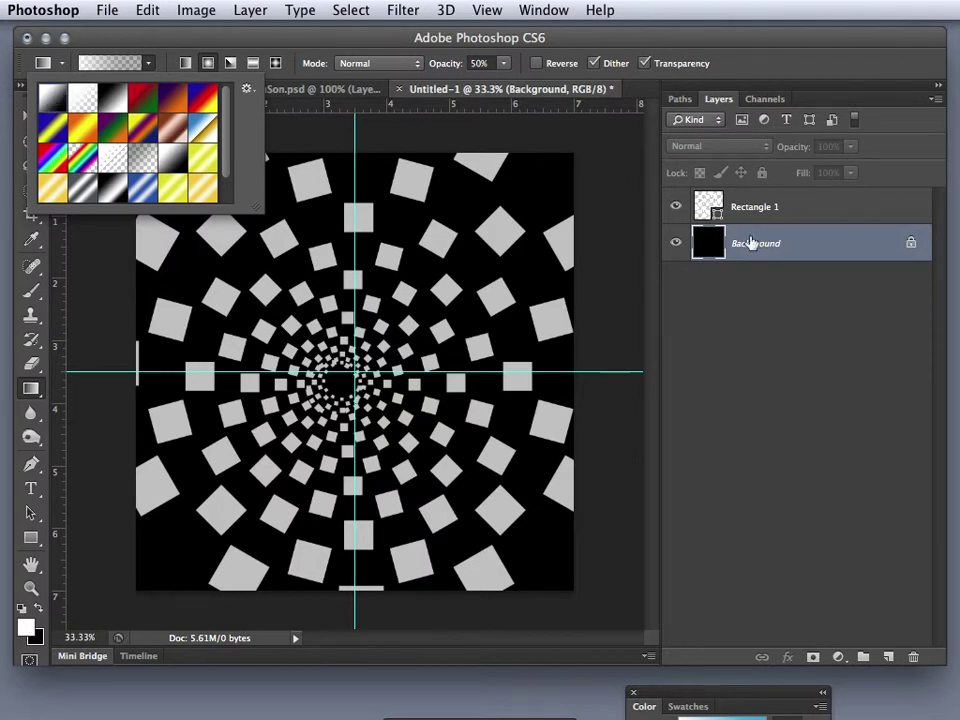
left_click(789, 259)
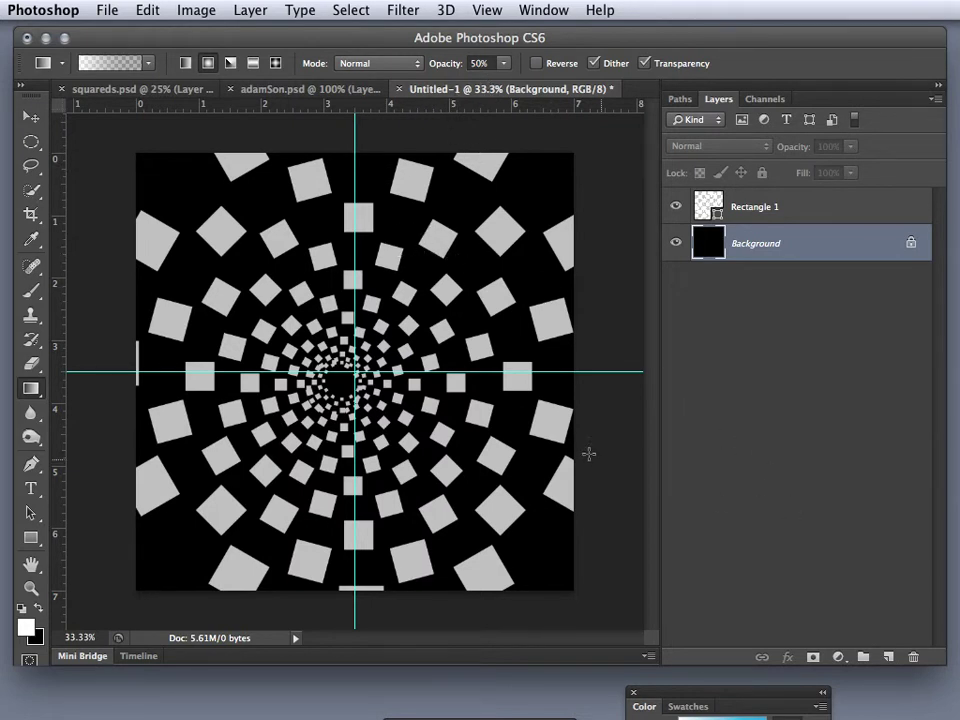
left_click(150, 66)
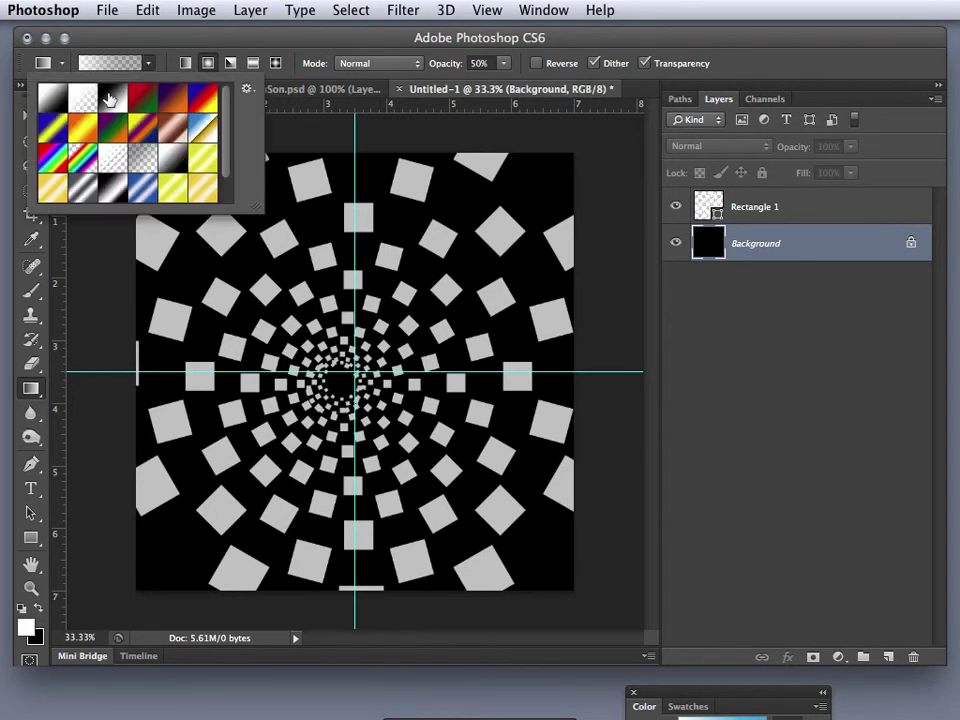
left_click(83, 100)
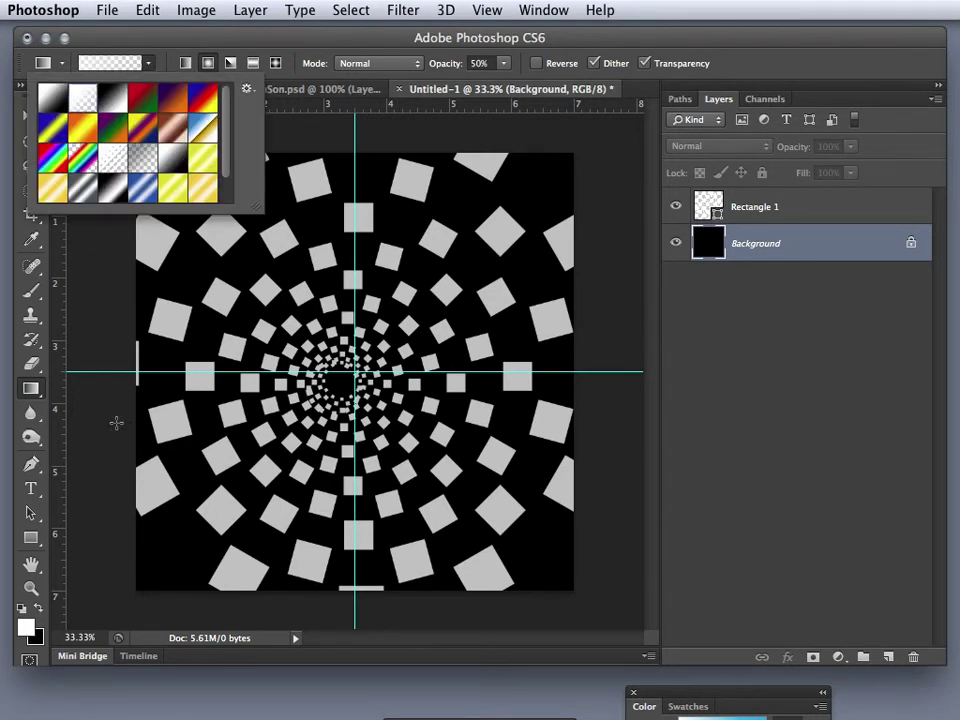
left_click(268, 278)
left_click_drag(355, 371, 499, 471)
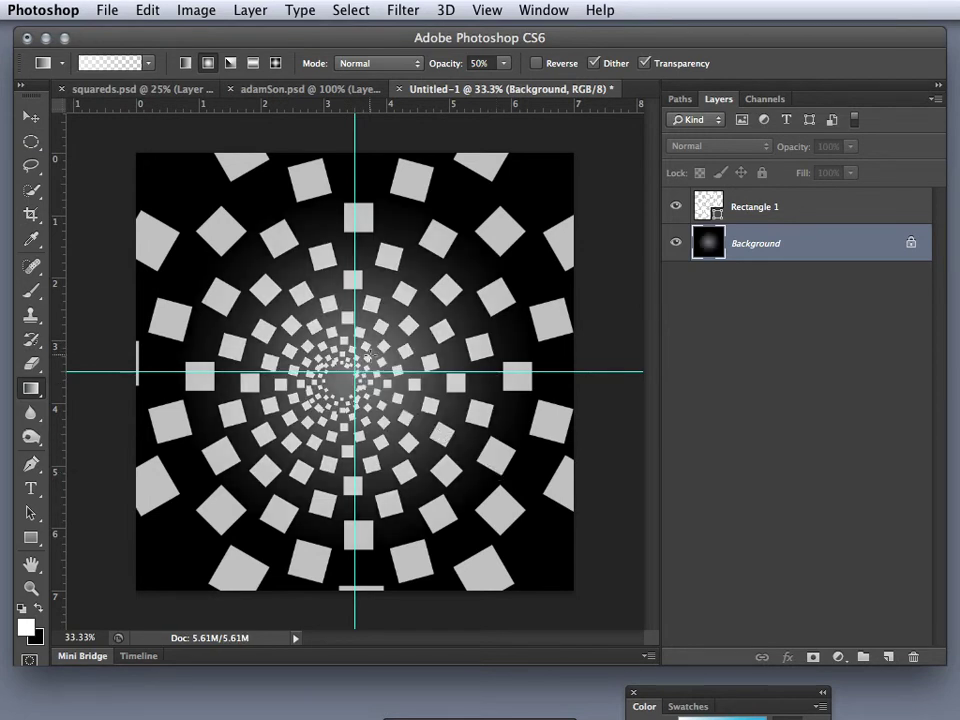
left_click_drag(355, 371, 510, 300)
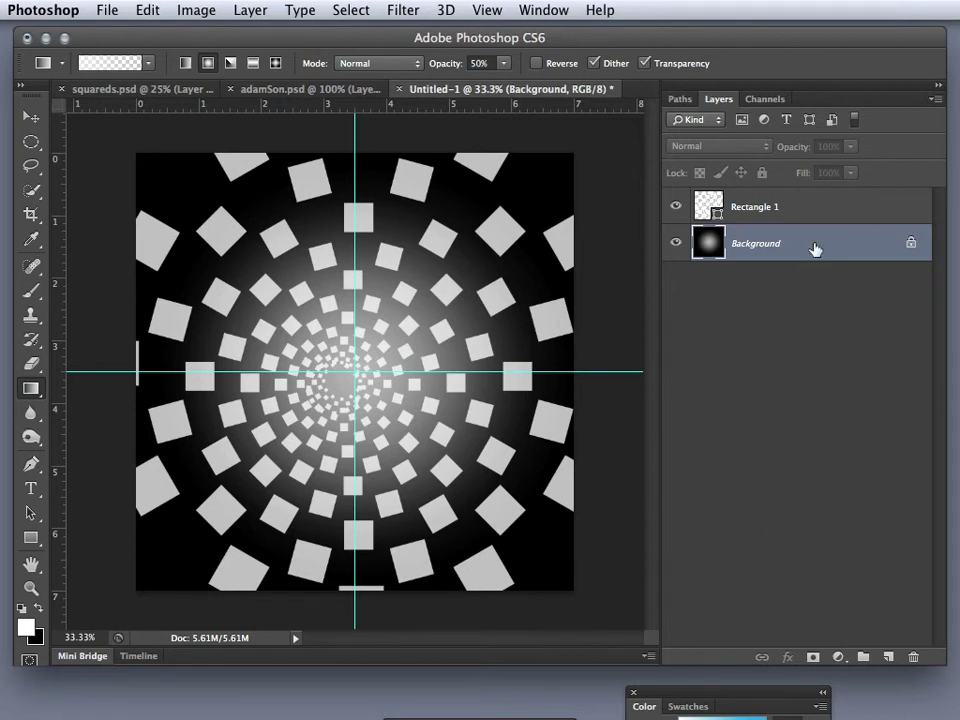
Convert the locked Background into a regular layer named Layer 0
double_click(795, 243)
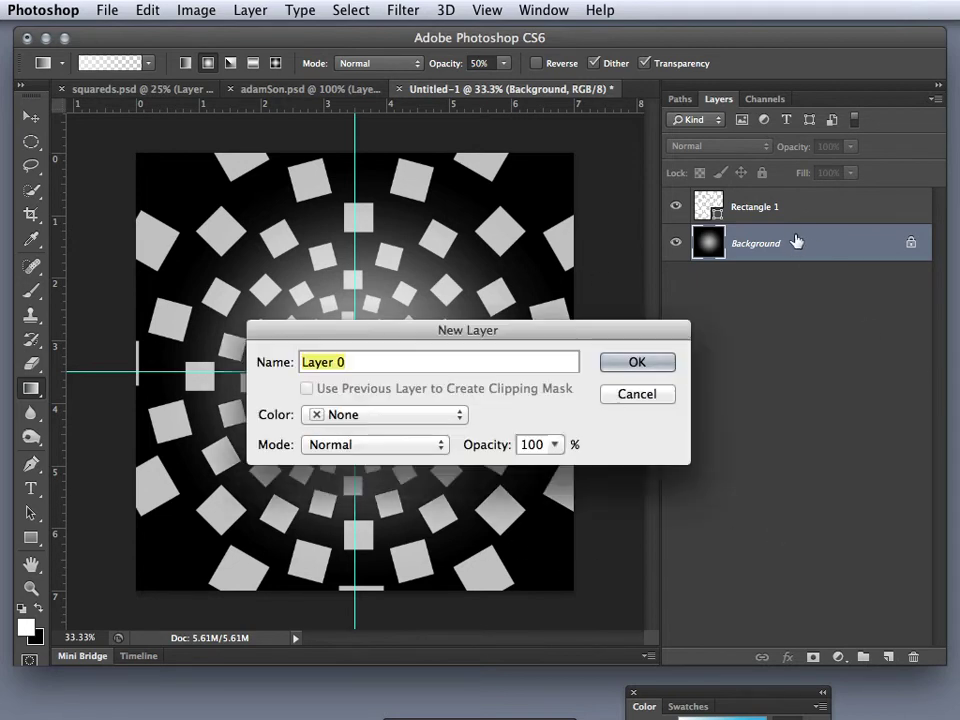
left_click(637, 363)
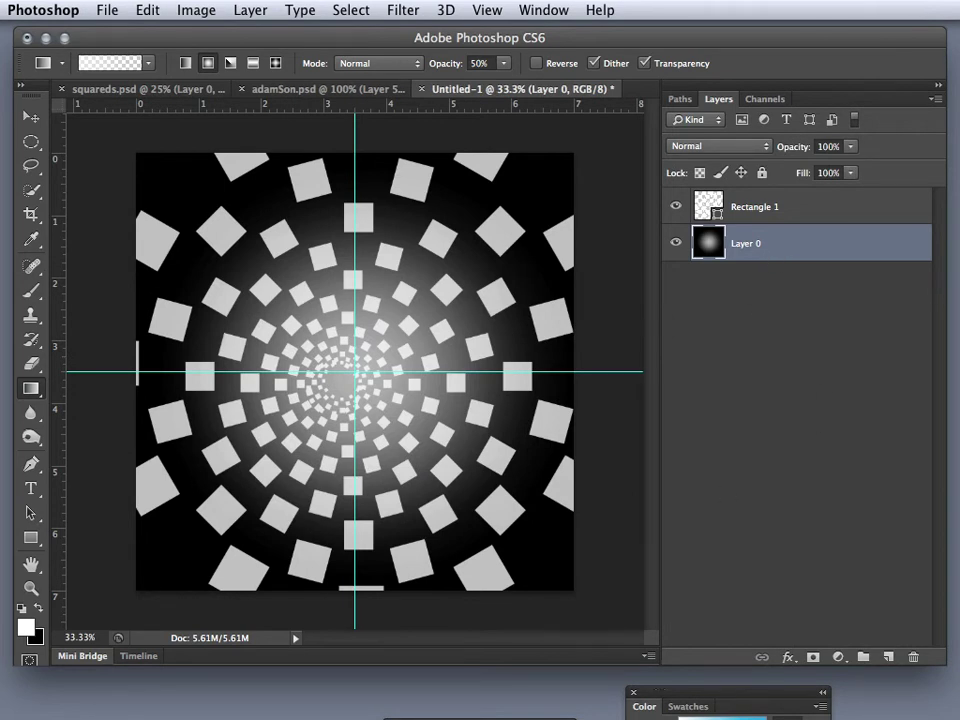
left_click(790, 609)
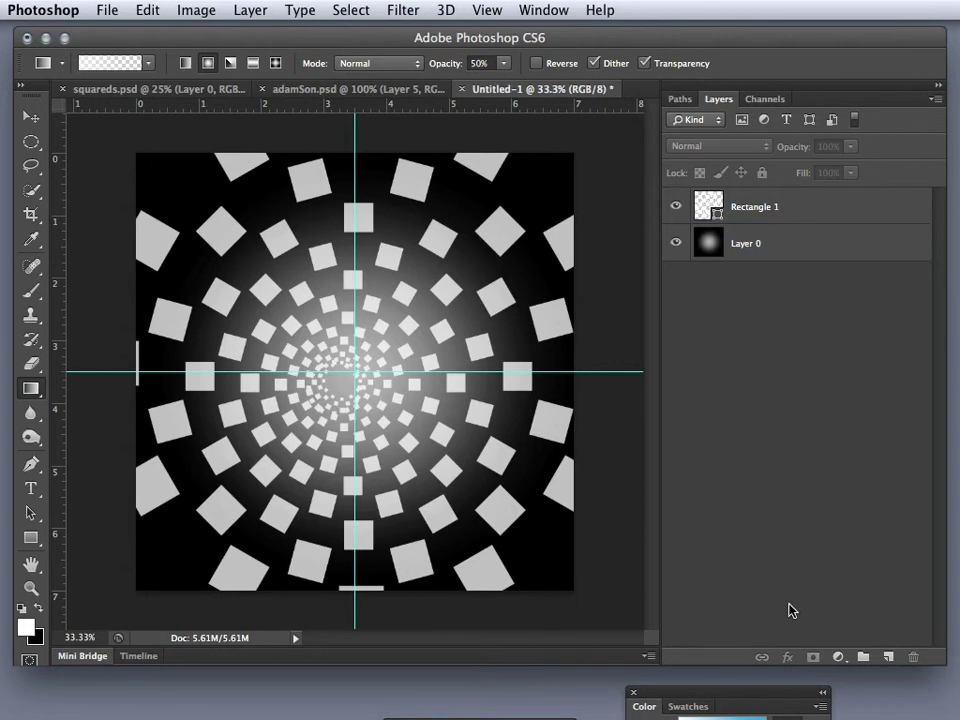
Add a Hue/Saturation adjustment layer and place it between the Rectangle 1 layer and Layer 0
left_click_drag(846, 719, 846, 713)
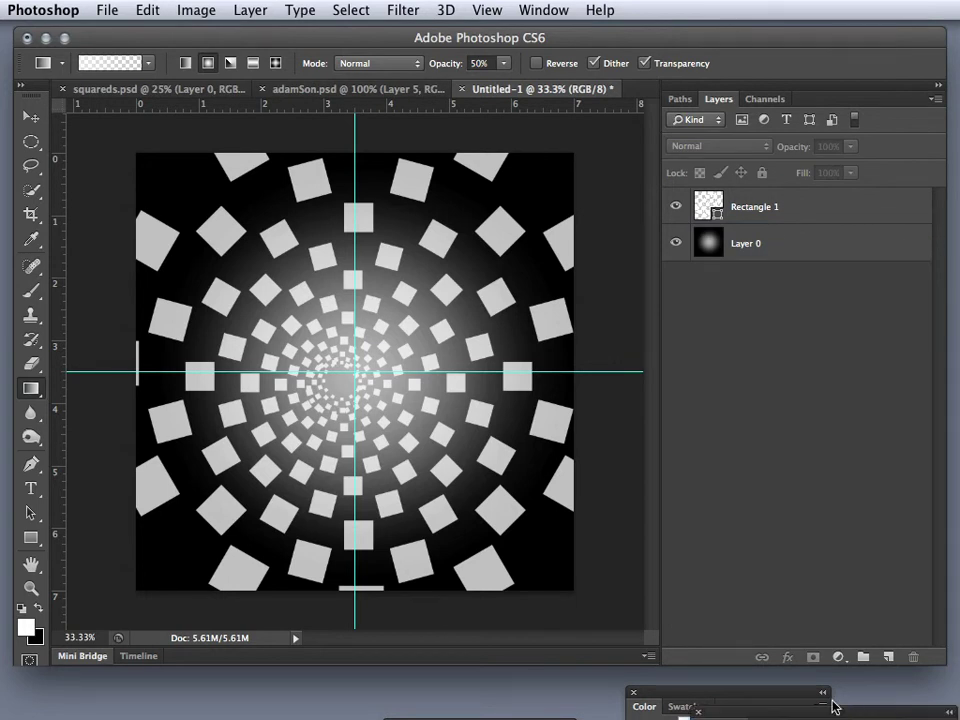
left_click(544, 10)
left_click(560, 157)
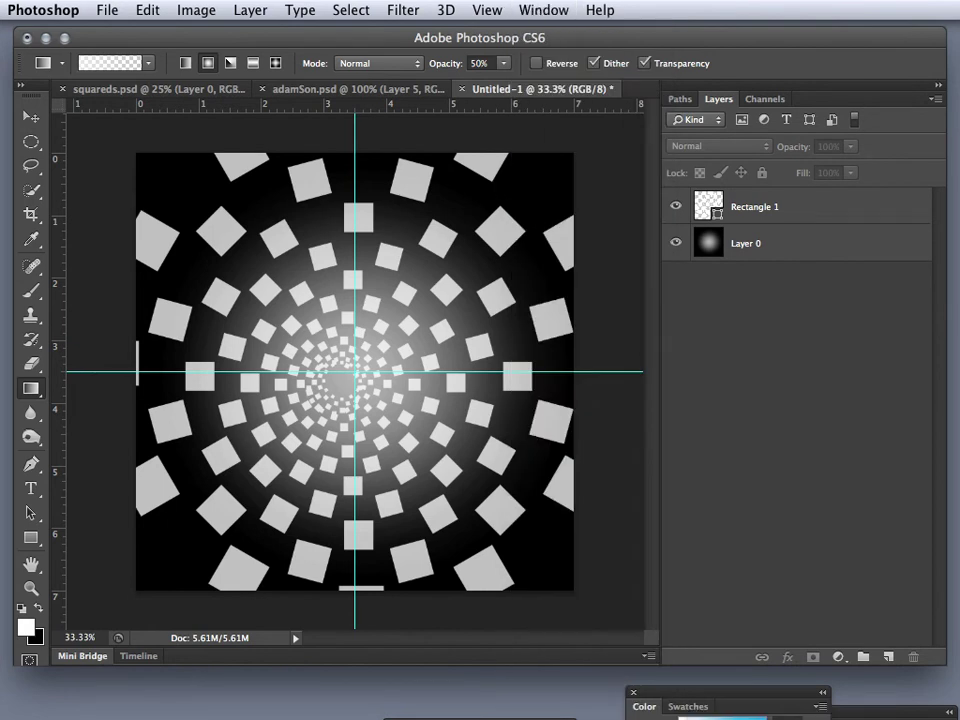
left_click_drag(816, 715, 836, 515)
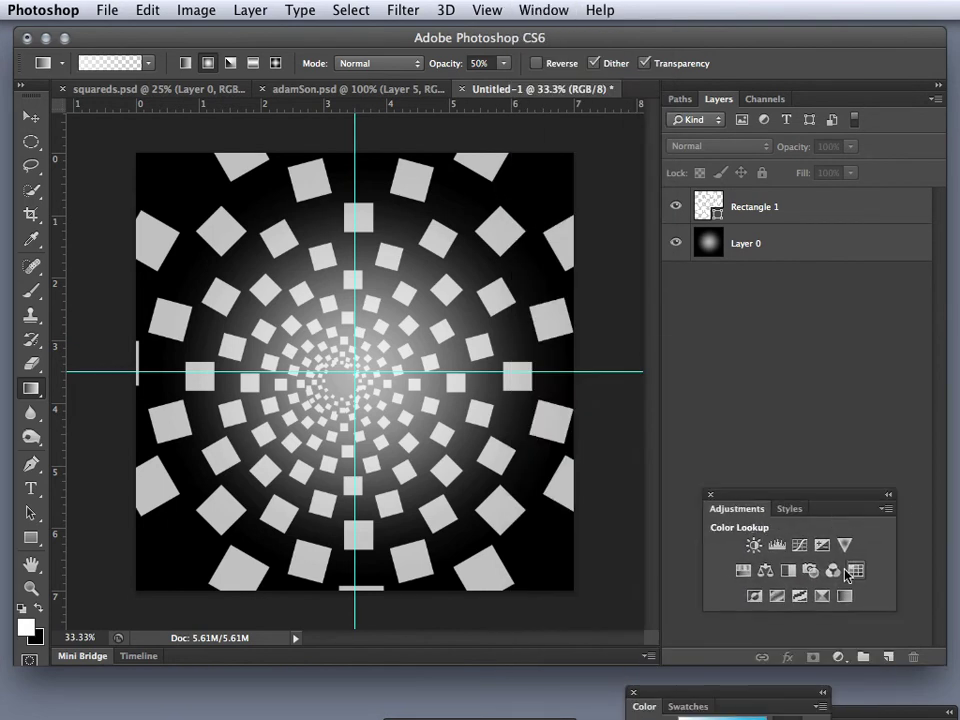
left_click(743, 571)
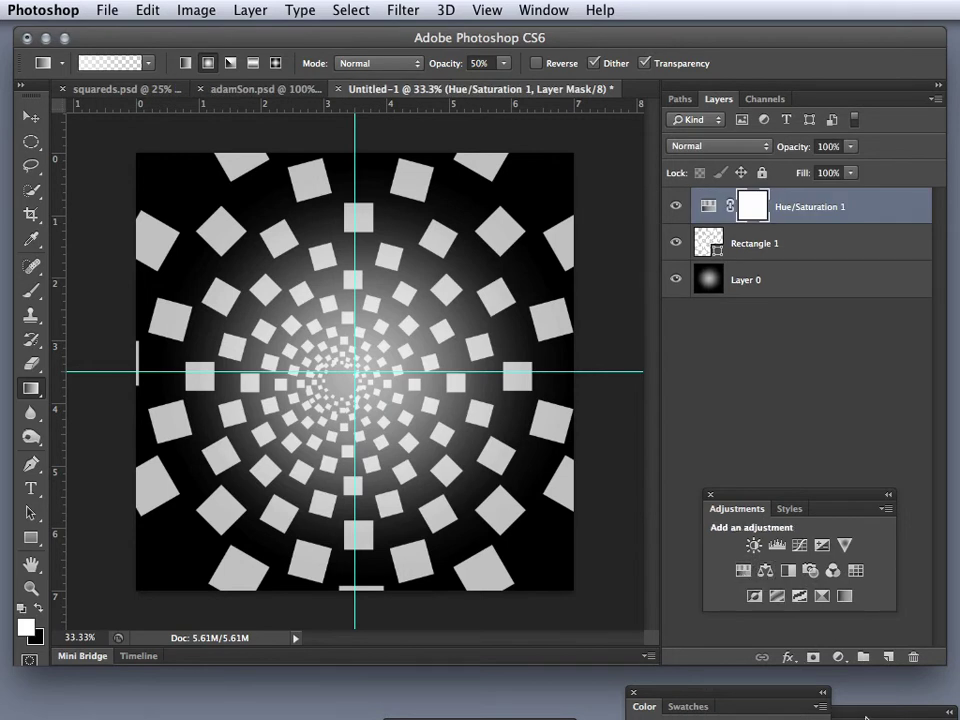
left_click_drag(750, 716, 795, 368)
left_click_drag(814, 214, 828, 268)
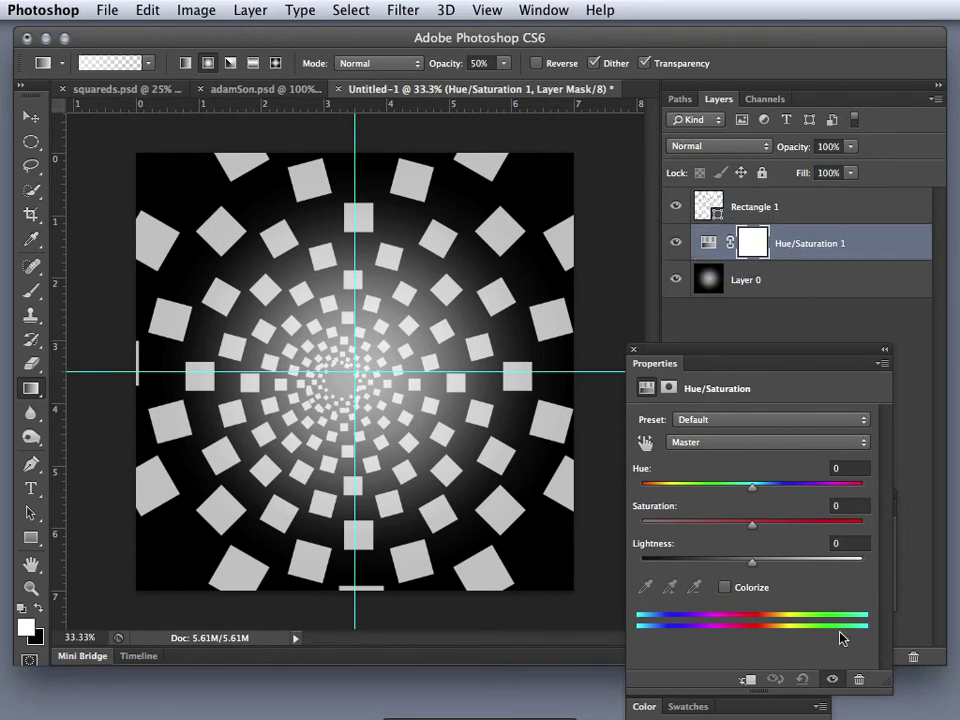
Colorize the gradient background blue with Hue 227, Saturation 56 and Lightness +24
left_click(731, 590)
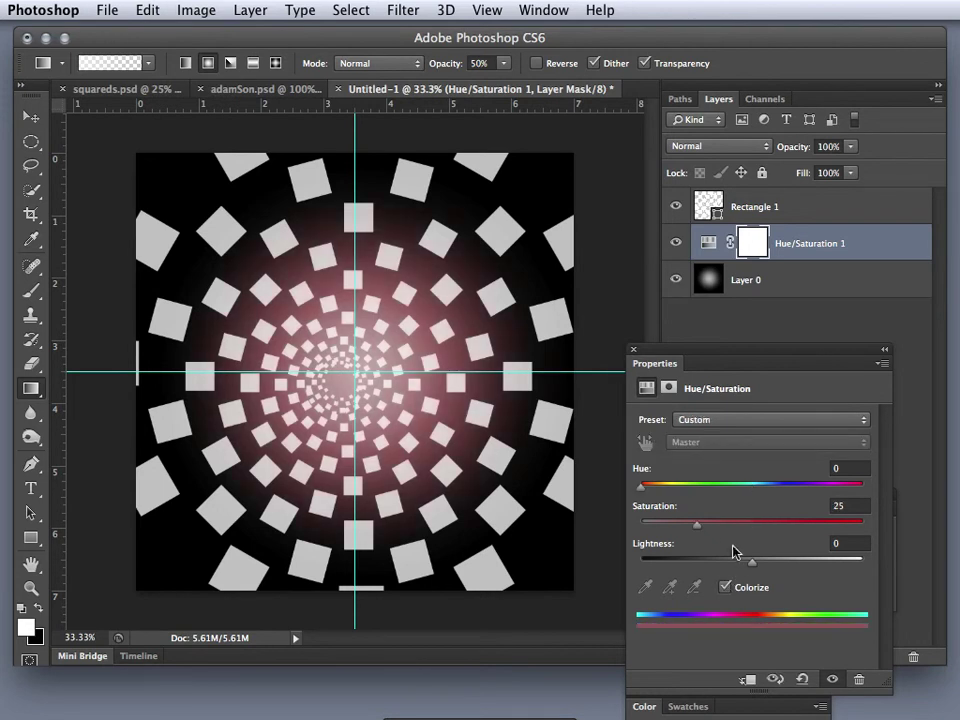
left_click_drag(700, 531, 766, 528)
left_click_drag(642, 487, 810, 500)
left_click_drag(791, 494, 783, 494)
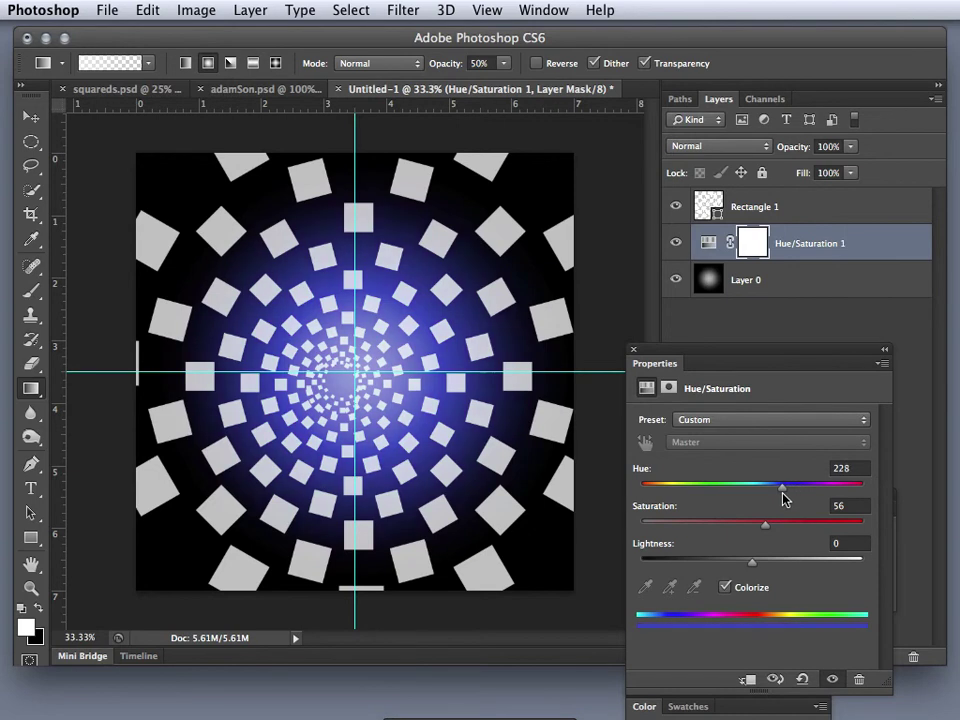
left_click_drag(752, 567, 776, 568)
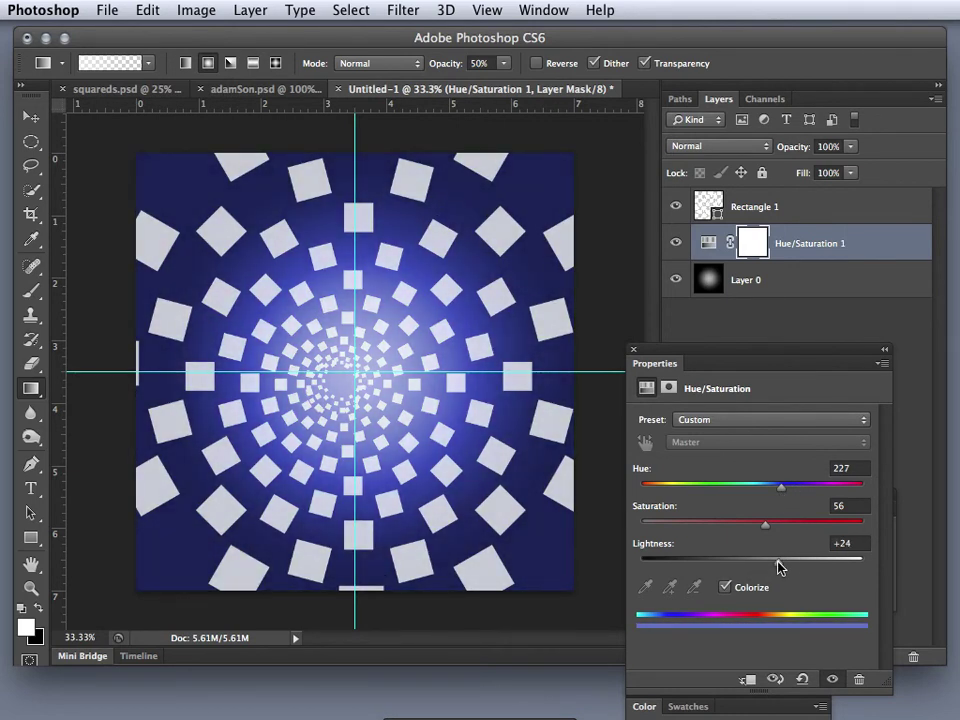
Set the background tint's hue to 221, deselect the adjustment layer and move its settings clear of the layer stack
left_click_drag(786, 494, 779, 494)
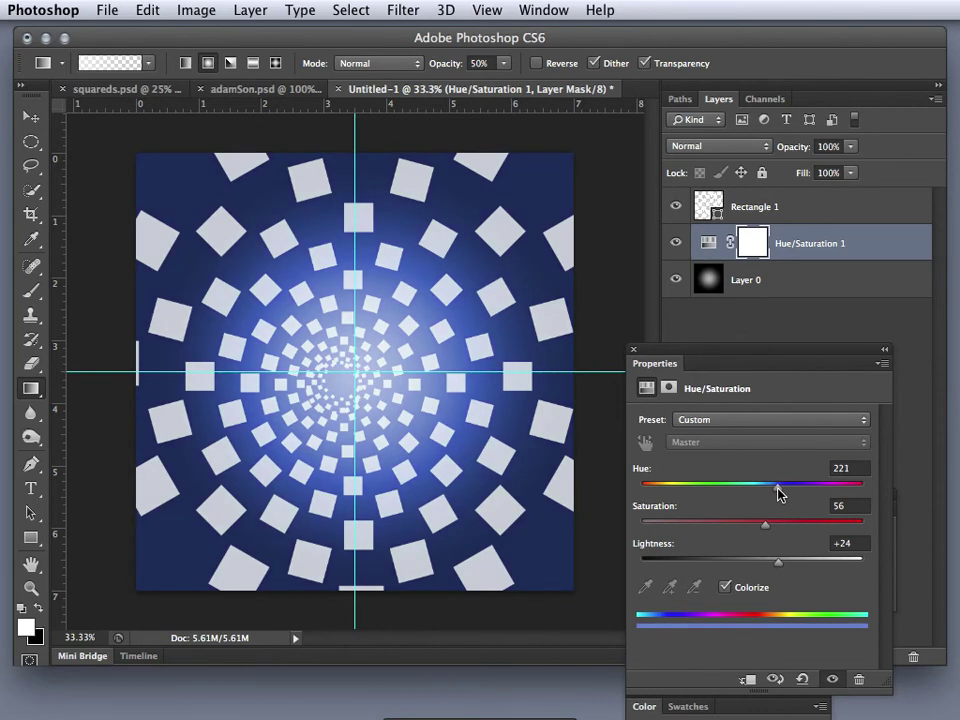
left_click(767, 328)
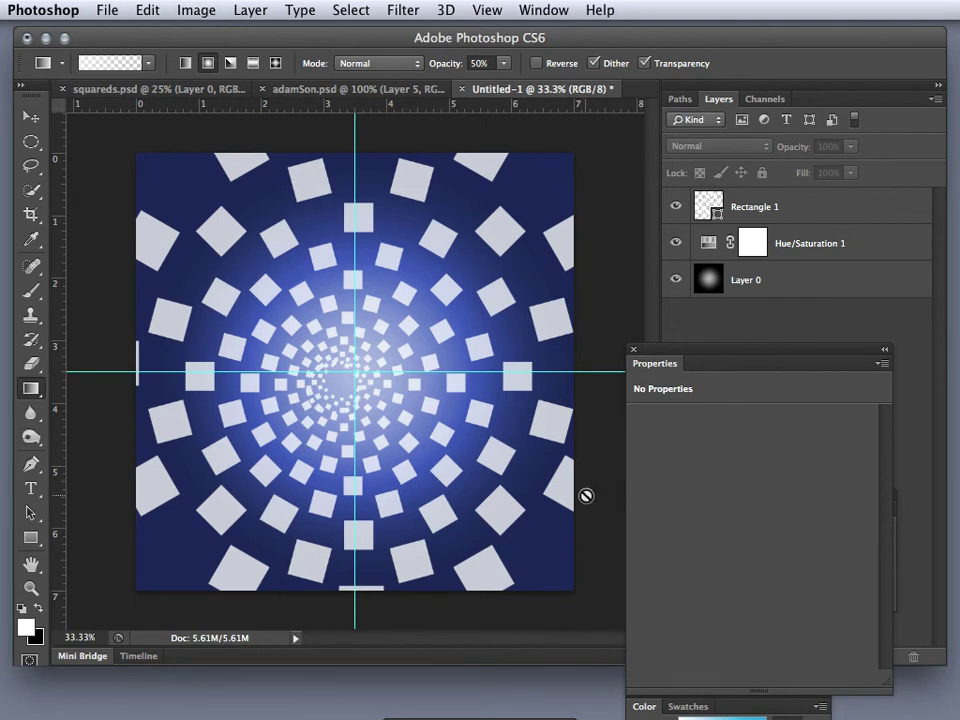
left_click_drag(700, 373, 724, 662)
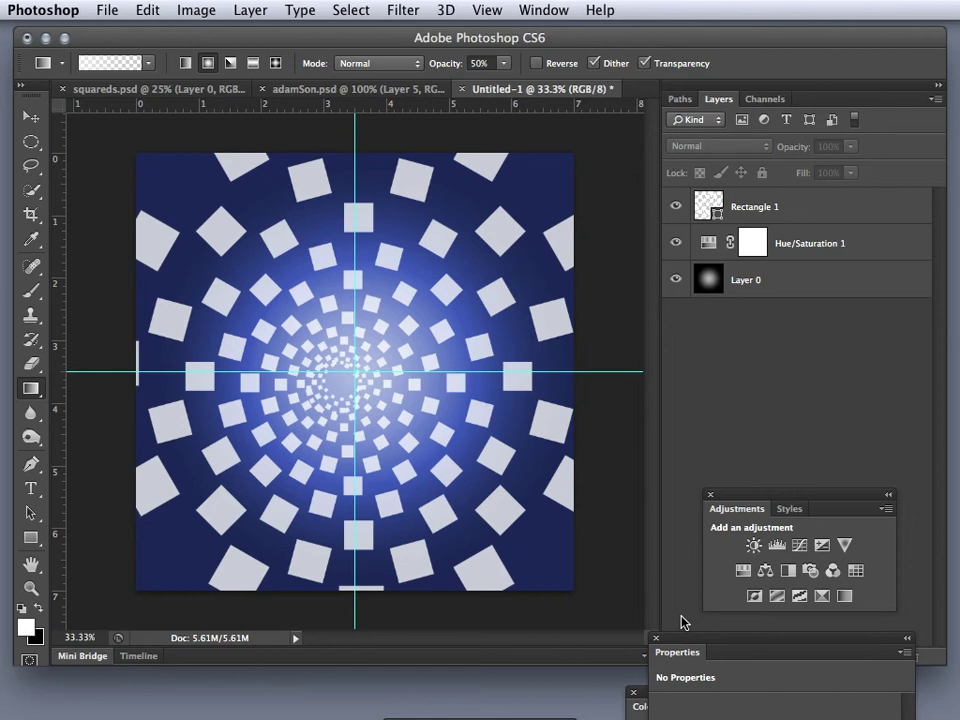
In adamSon.psd, make the football player cutout on Layer 3 active and select the whole canvas
left_click(300, 89)
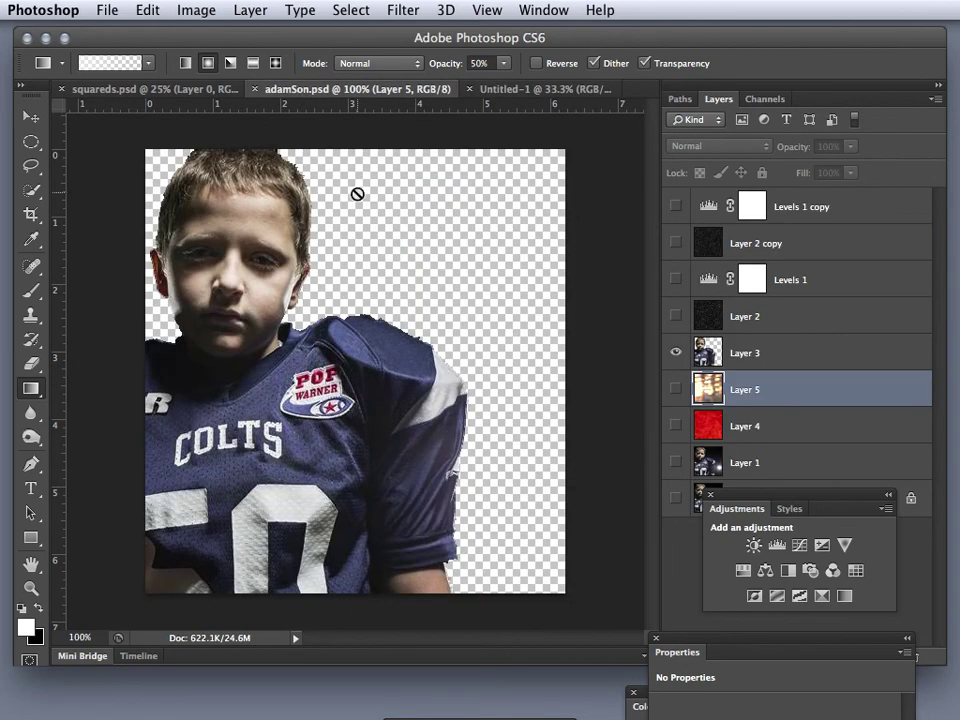
left_click(742, 360)
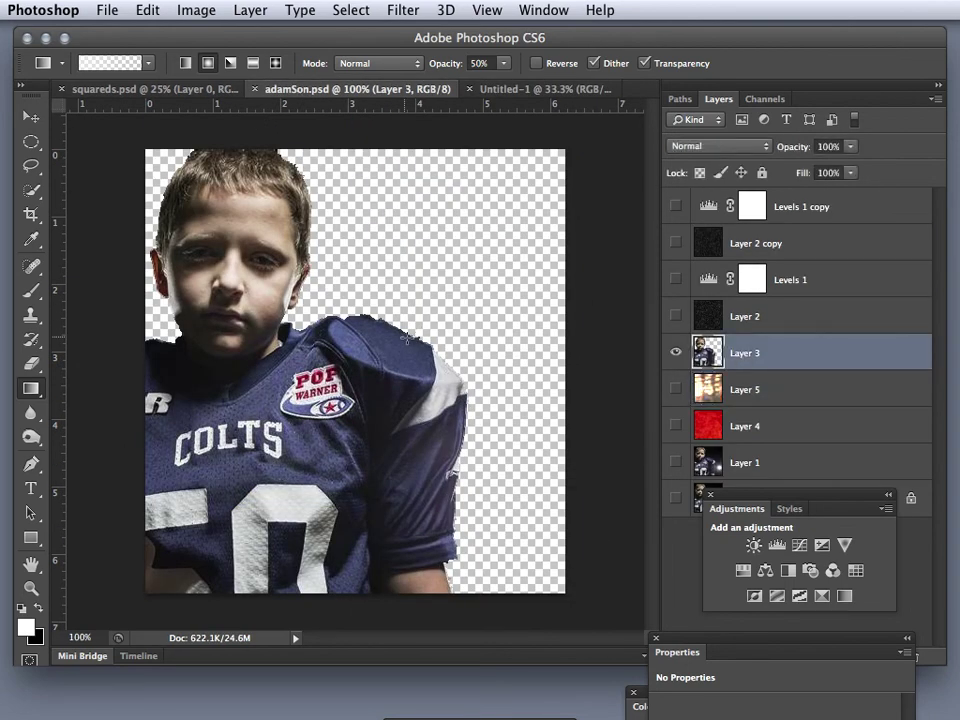
key("ctrl+a")
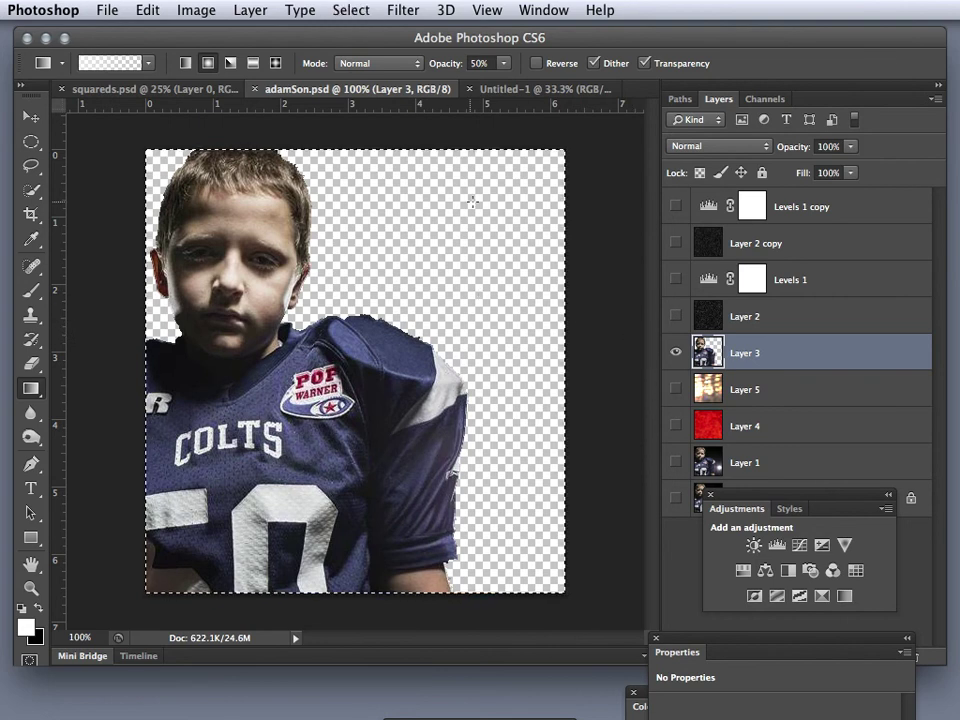
Arrange the documents 2-up vertical and copy the football player cutout from adamSon.psd into Untitled-1 above the Rectangle 1 layer
left_click(516, 89)
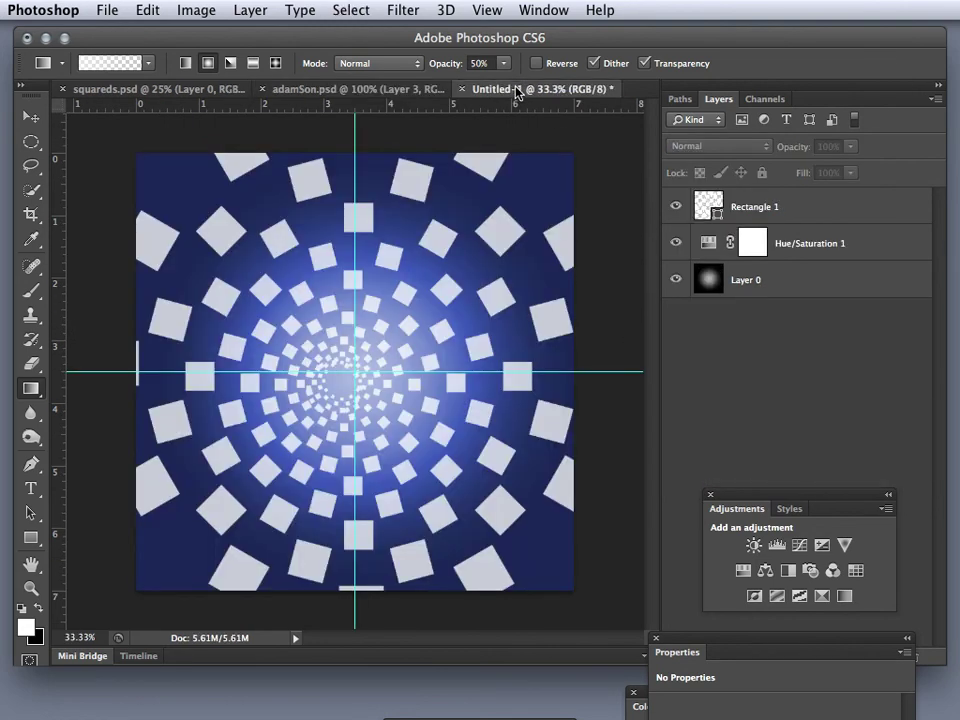
left_click(418, 90)
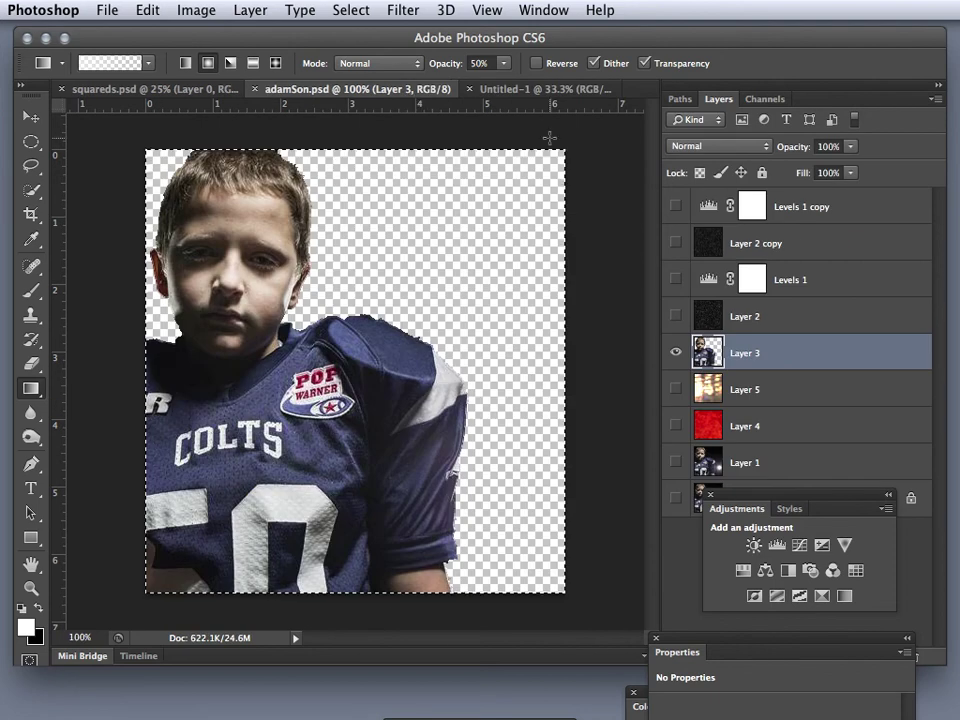
left_click(552, 10)
mouse_move(557, 38)
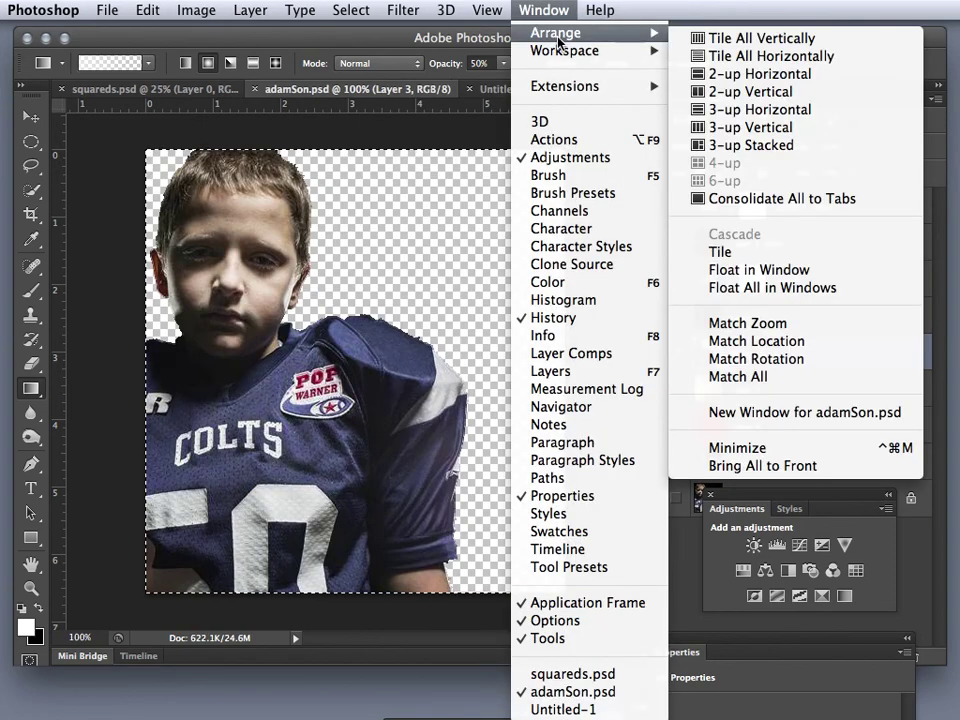
left_click(720, 92)
left_click_drag(821, 351, 600, 322)
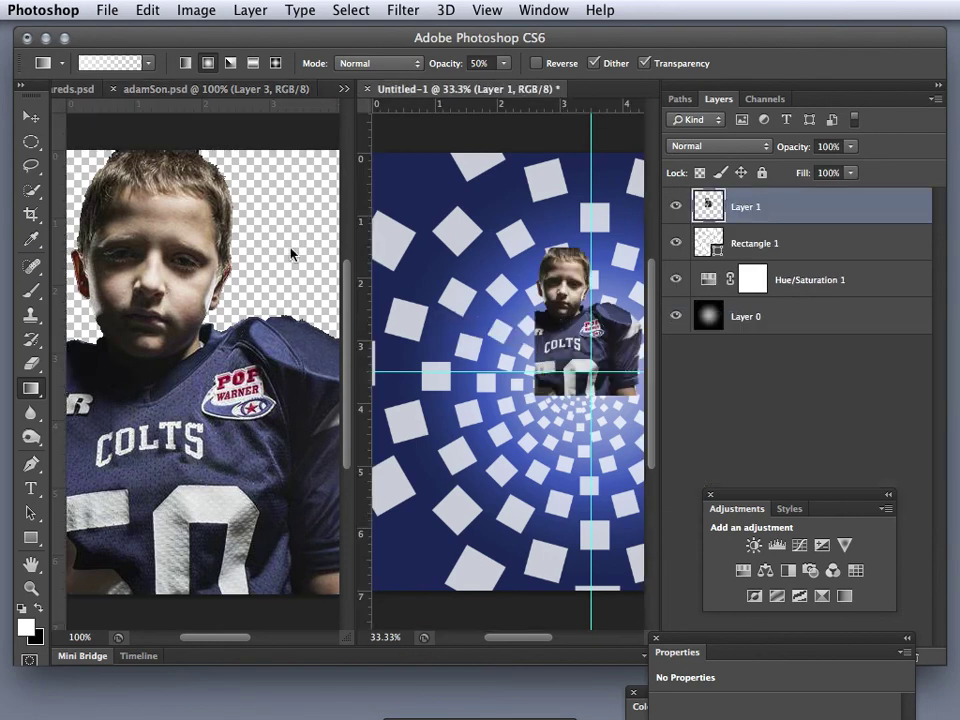
Close squareds.psd and adamSon.psd, leaving only the Untitled-1 document open
left_click(34, 138)
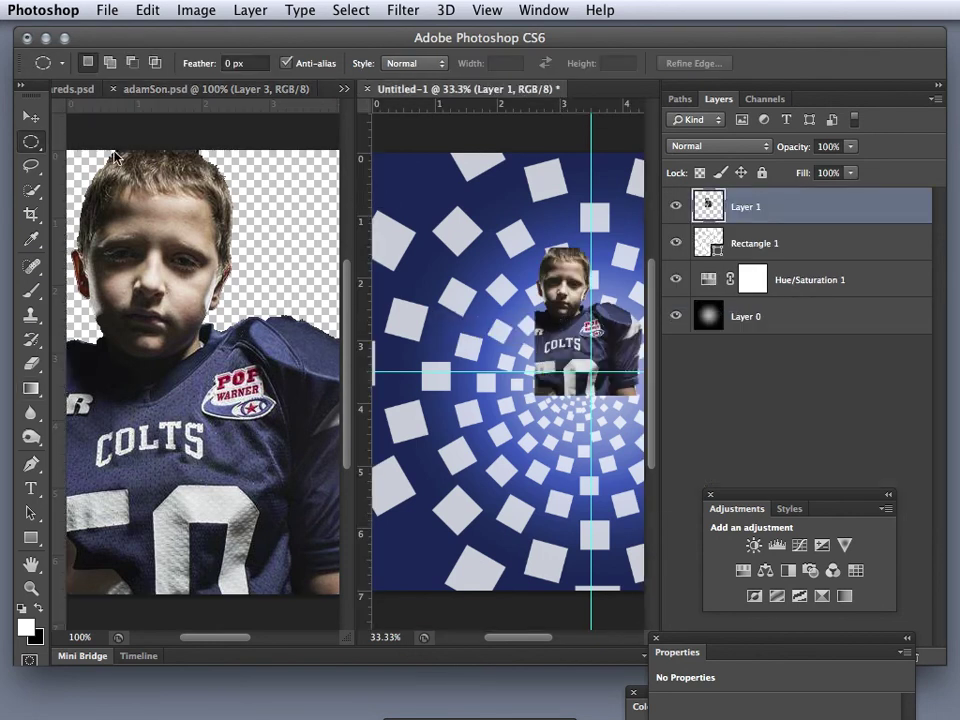
left_click(88, 92)
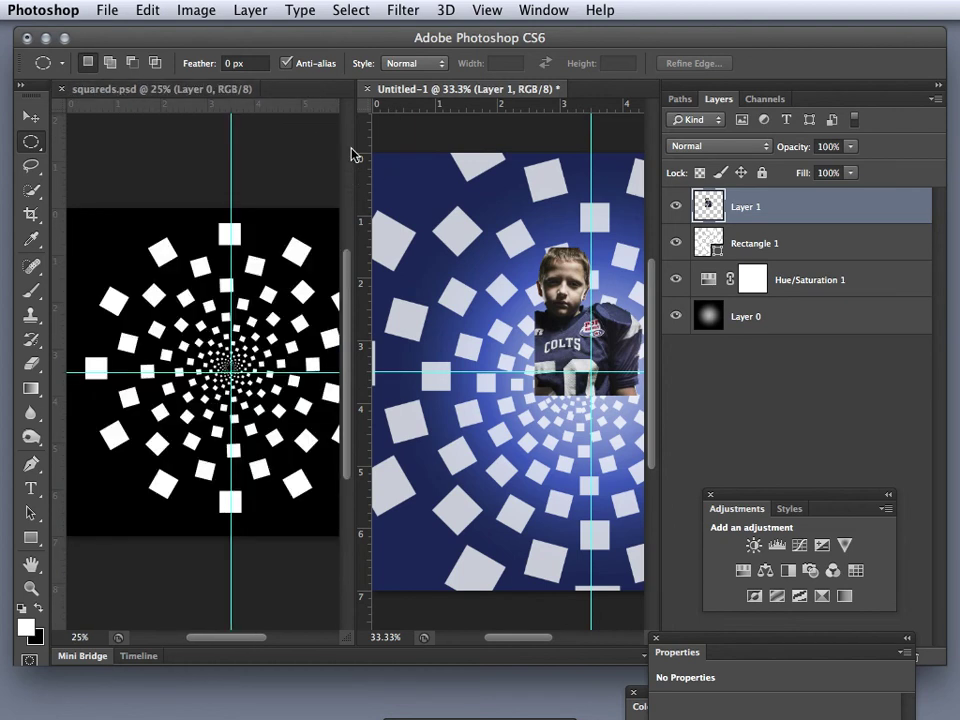
left_click(61, 89)
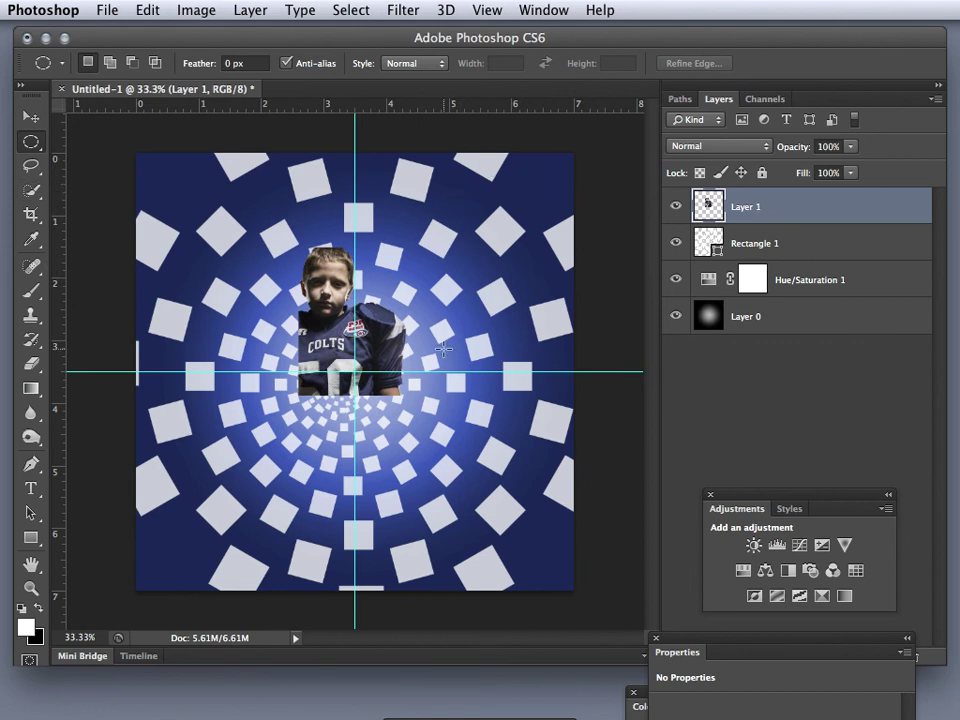
Move the football player cutout into the lower-left corner of the canvas
key("v")
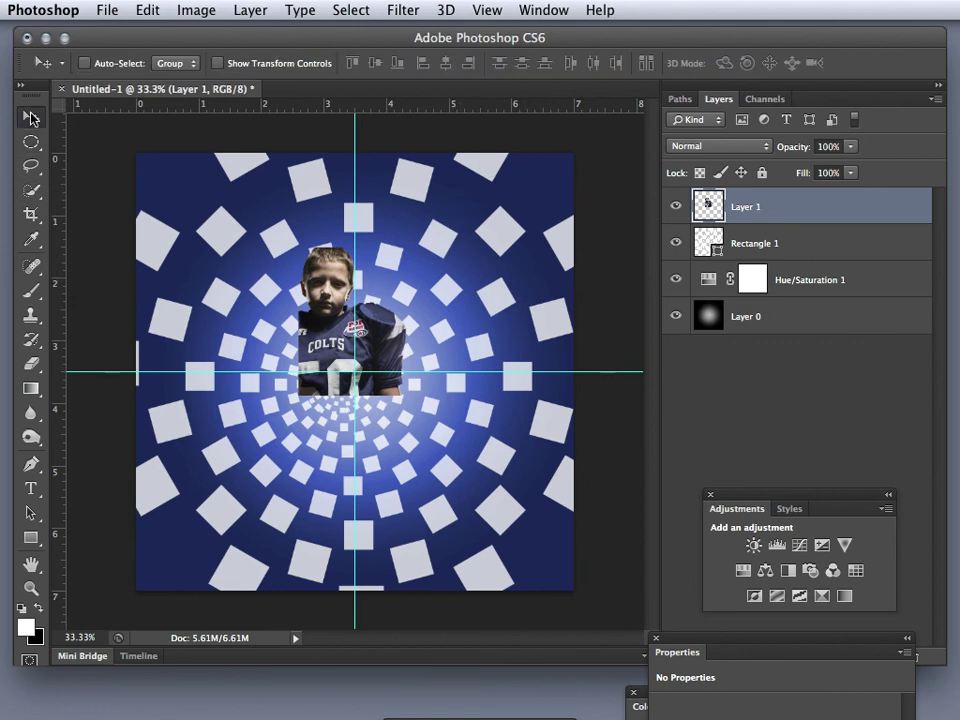
left_click_drag(320, 325, 153, 516)
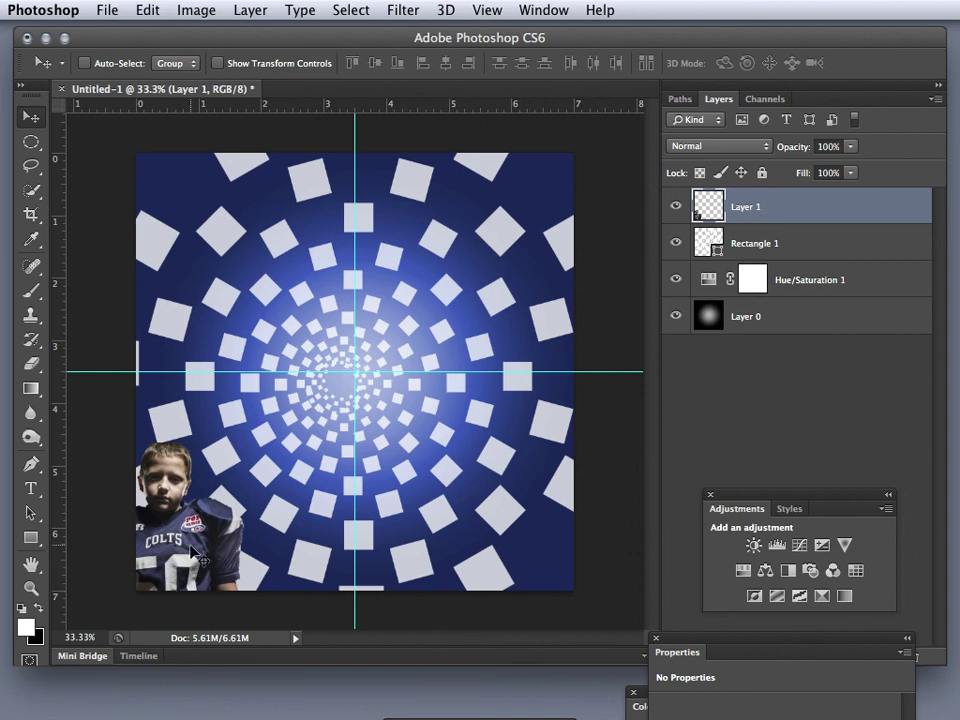